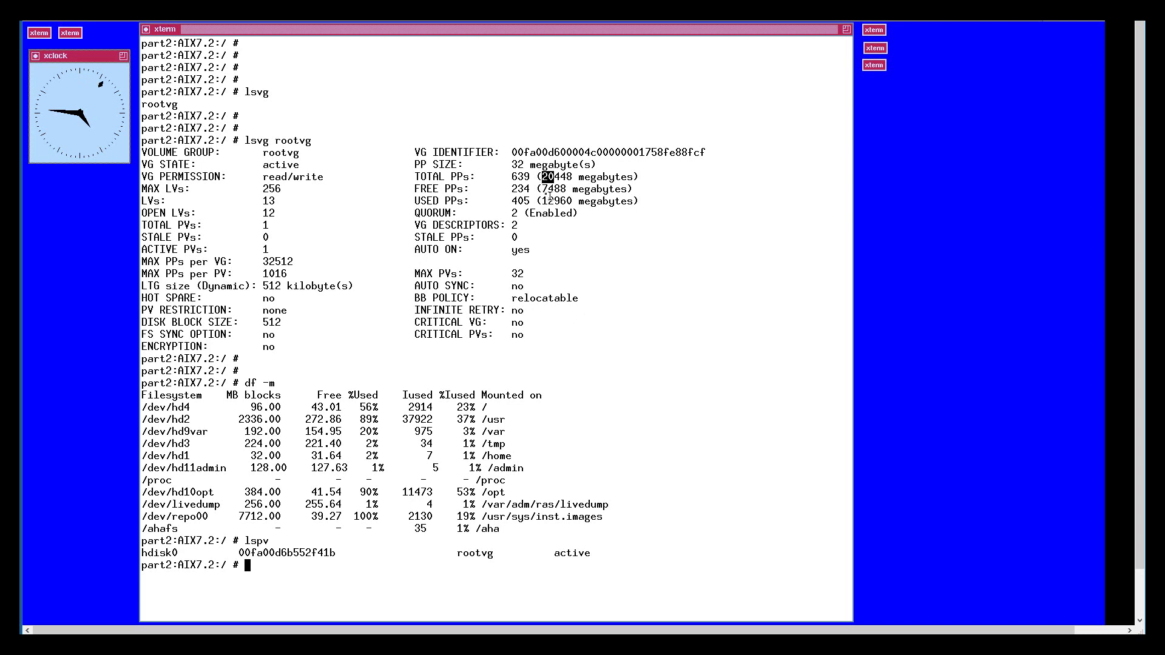
Step: Check the rootvg size and the /home filesystem entry in the terminal output
{"action": "left_click_drag", "start_coordinate": [543, 188], "coordinate": [545, 188]}
{"action": "left_click_drag", "start_coordinate": [514, 455], "coordinate": [231, 455]}
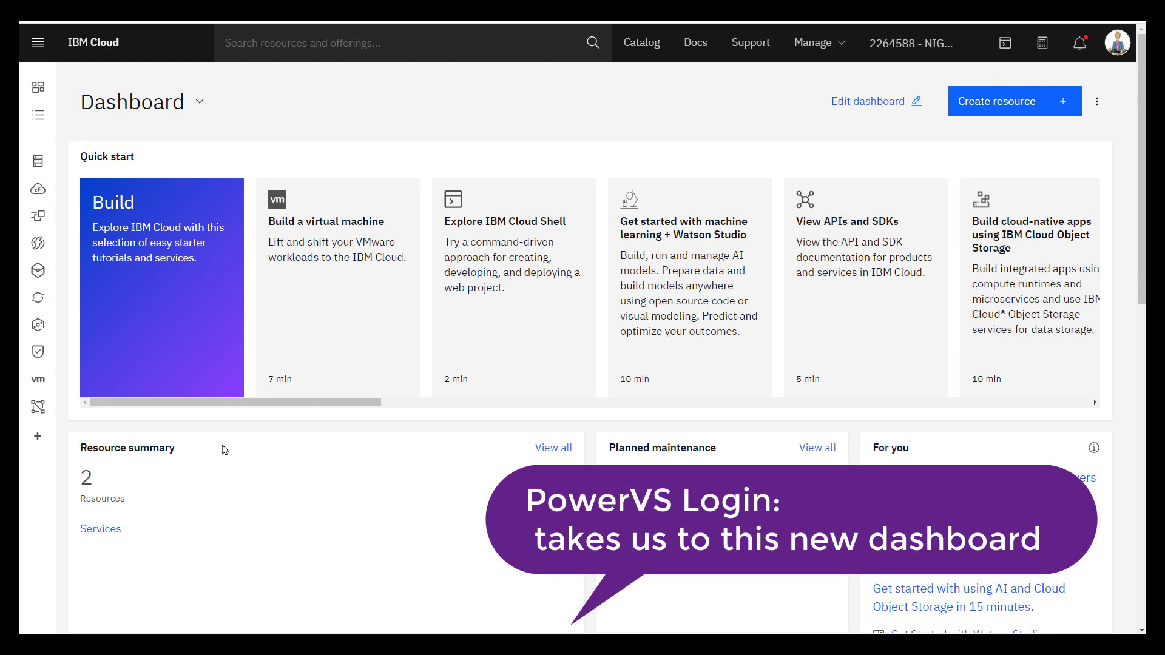
Step: Switch to IBM Cloud and open the Texas Power Systems Virtual Server service from the resource list
{"action": "scroll", "coordinate": [222, 449], "scroll_direction": "down", "scroll_amount": 4}
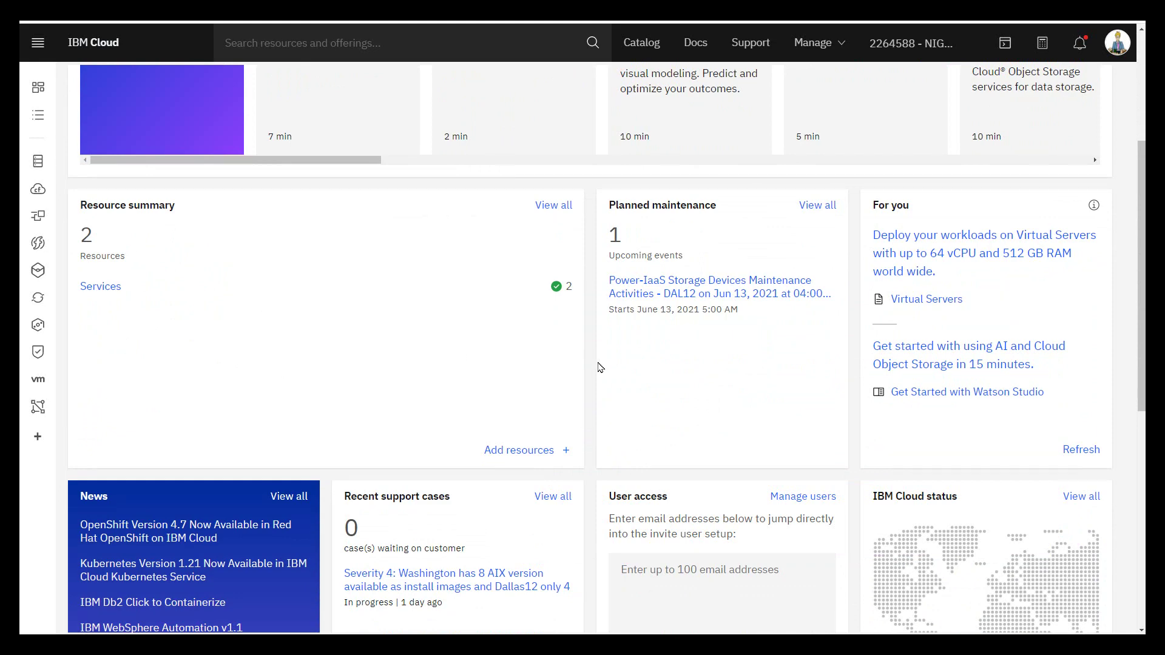
{"action": "left_click", "coordinate": [101, 287]}
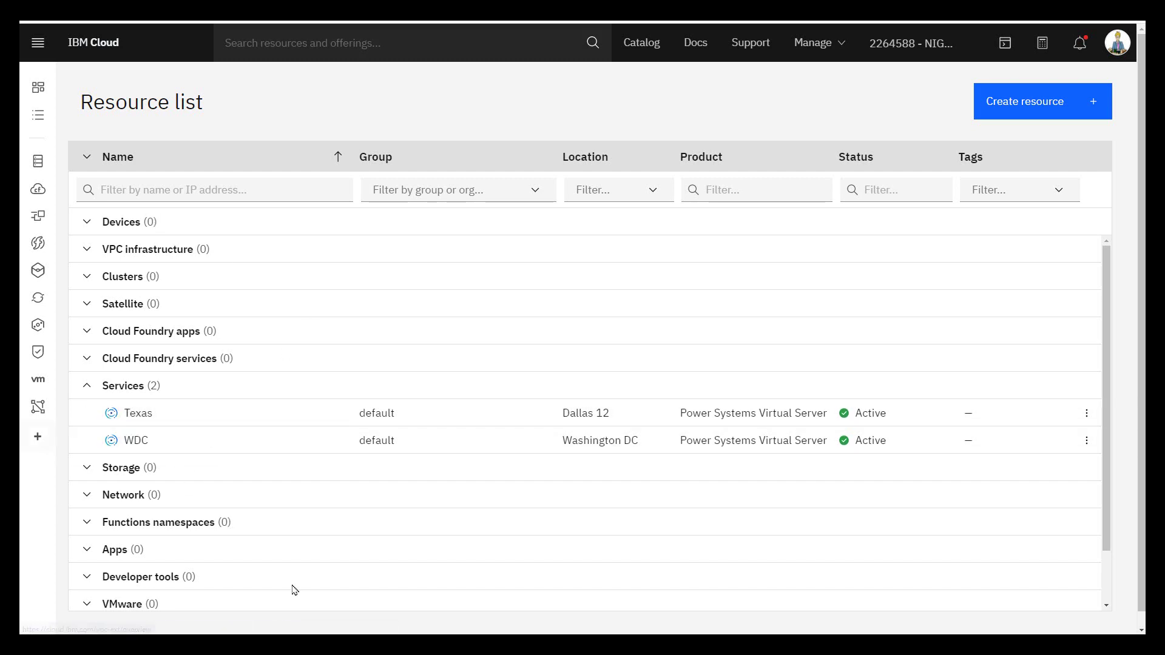
{"action": "left_click", "coordinate": [38, 44]}
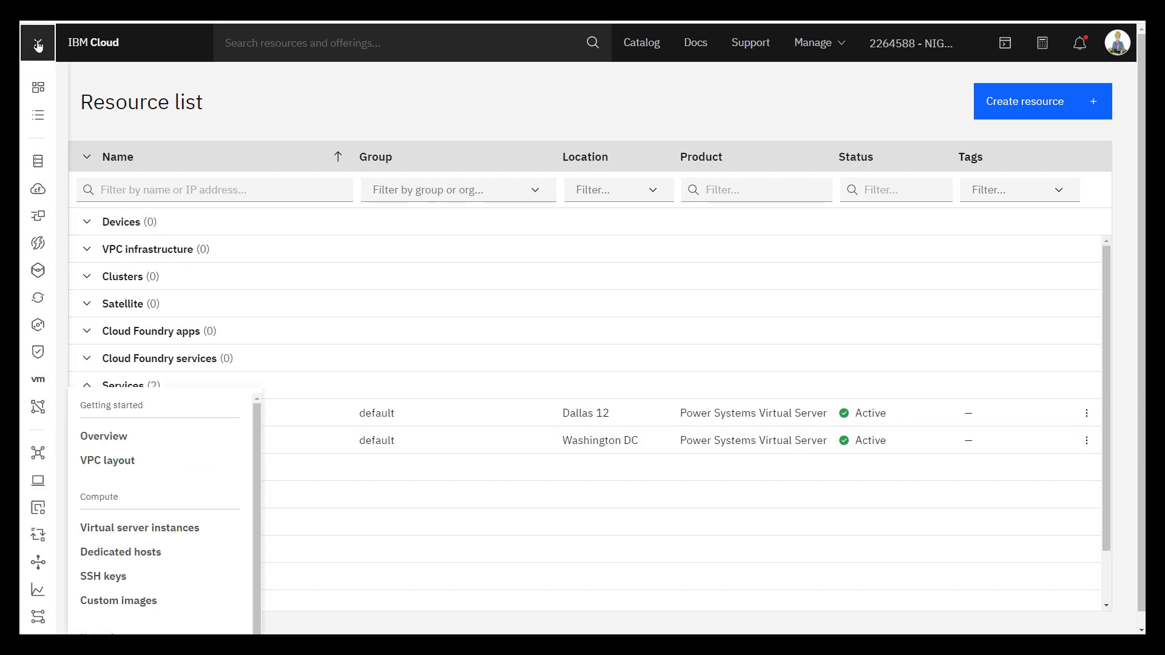
{"action": "left_click", "coordinate": [304, 115]}
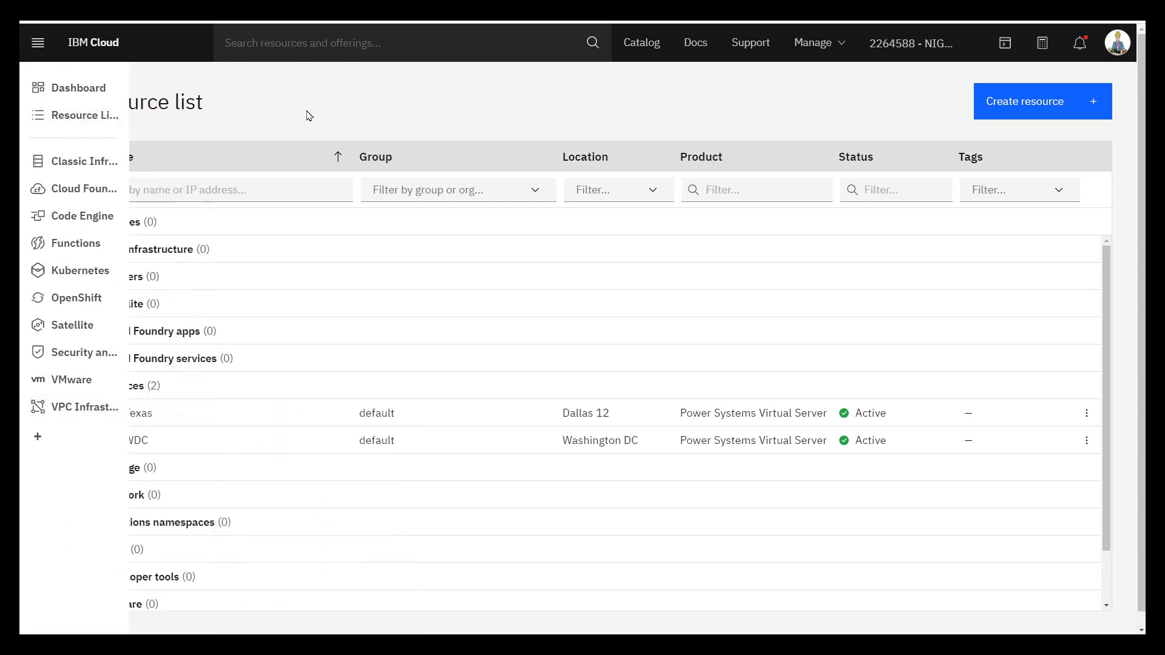
{"action": "left_click", "coordinate": [140, 416]}
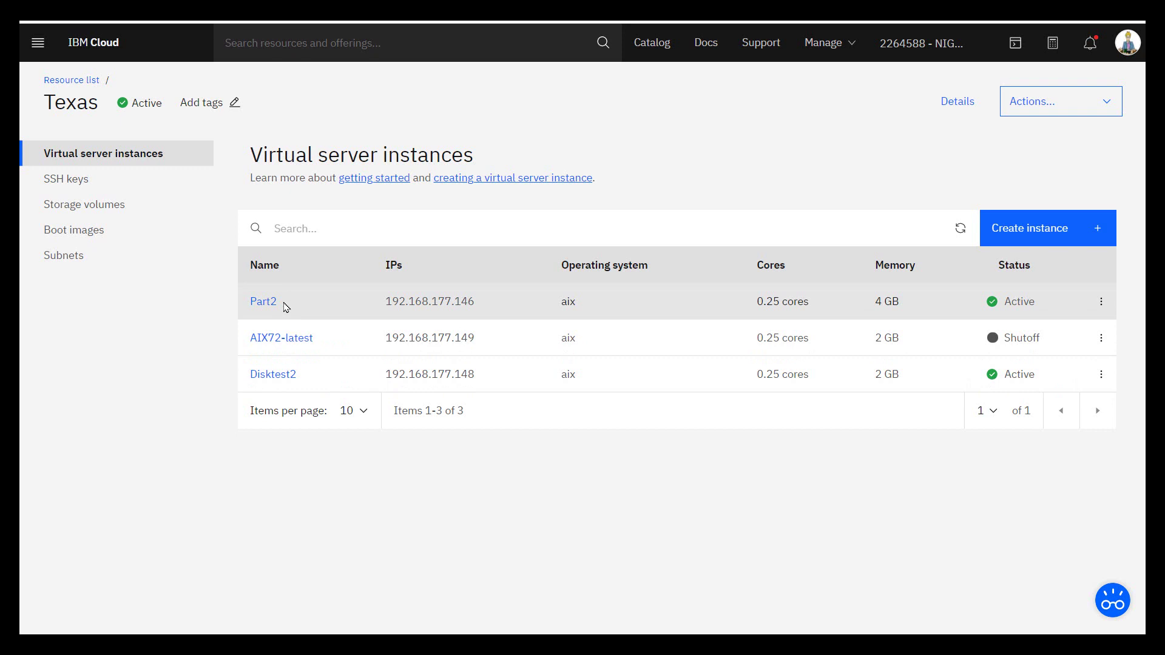
Step: Open the Part2 virtual server instance and examine its server details, attached boot volume and network interfaces
{"action": "left_click", "coordinate": [1102, 303]}
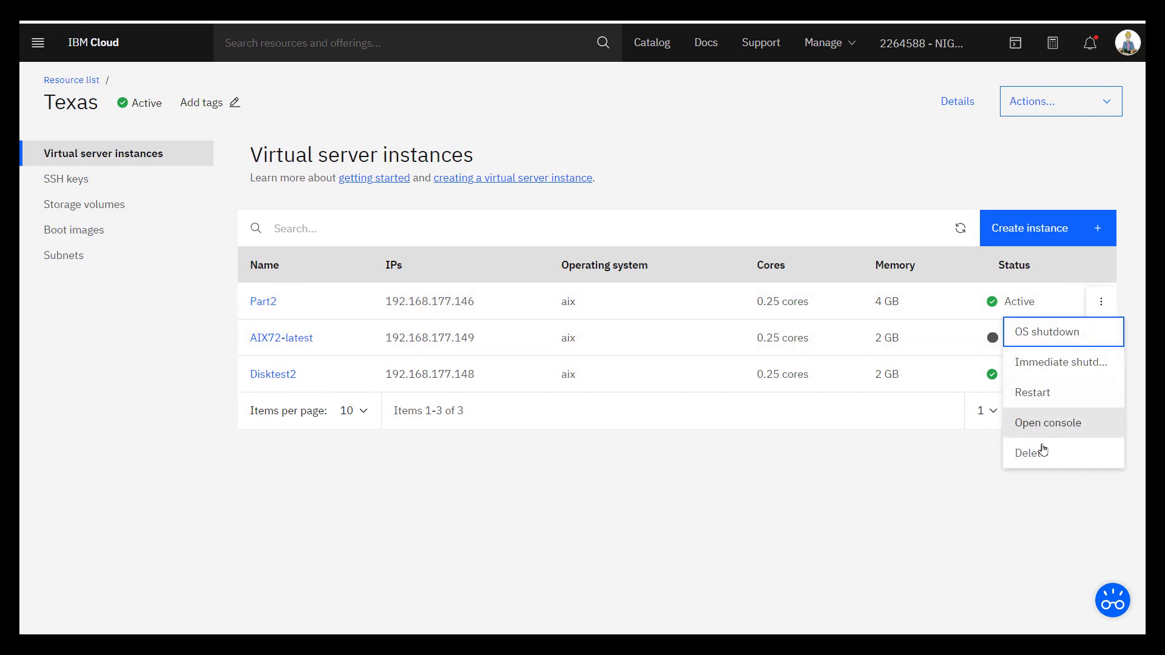
{"action": "left_click", "coordinate": [699, 490]}
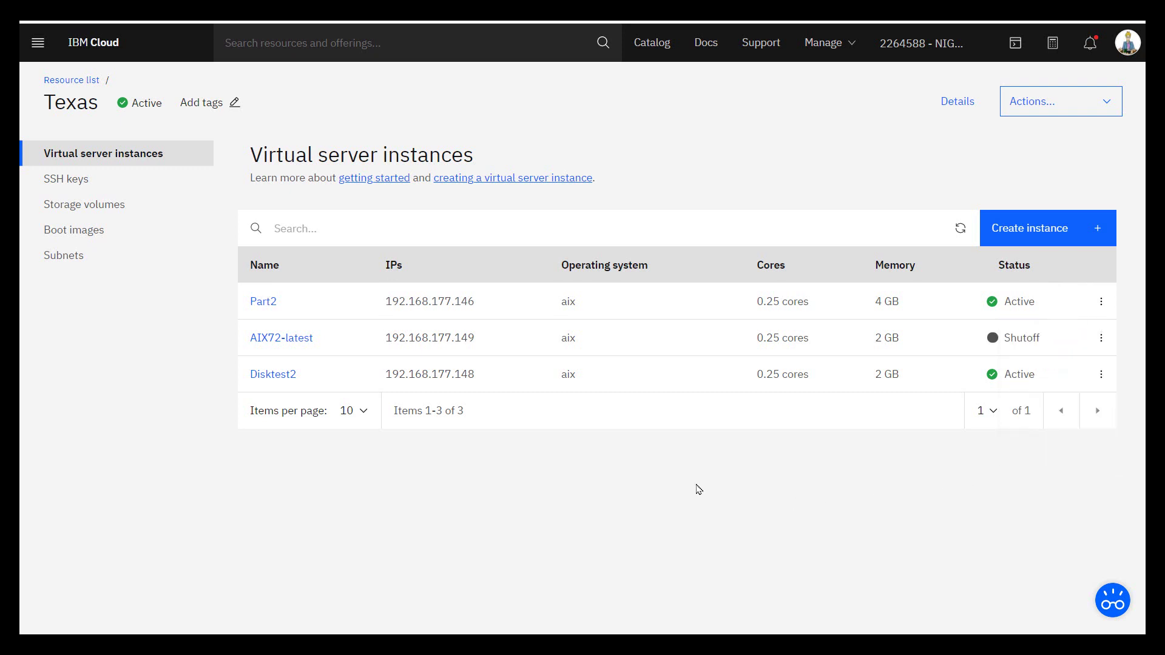
{"action": "left_click", "coordinate": [264, 302]}
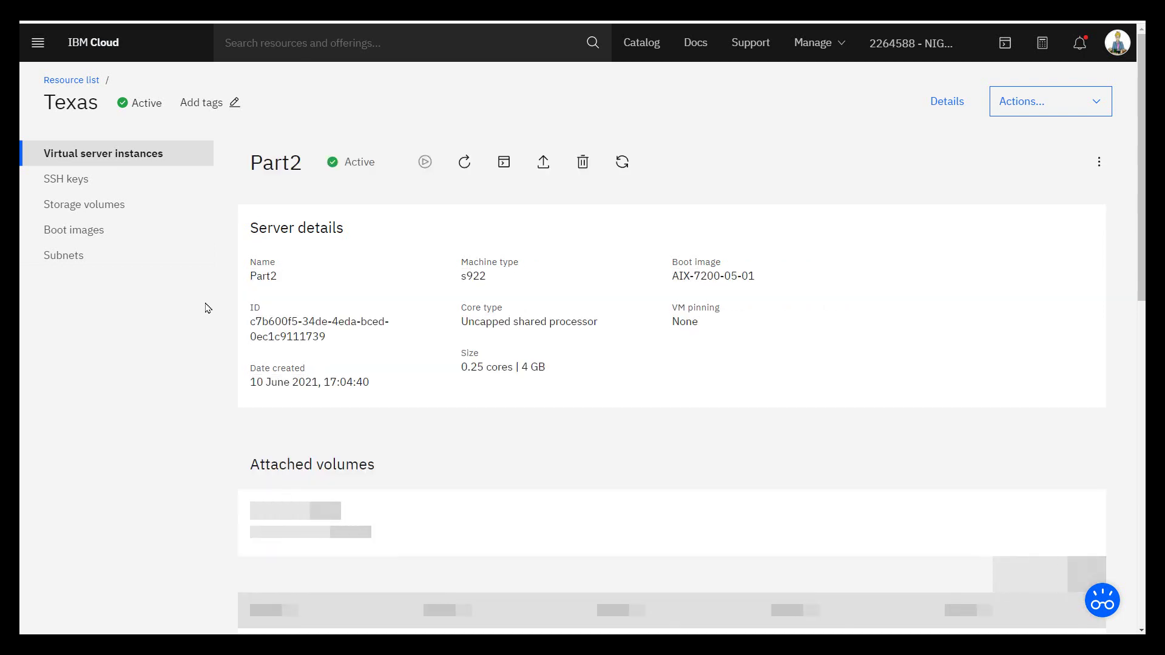
{"action": "scroll", "coordinate": [584, 384], "scroll_direction": "down", "scroll_amount": 2}
{"action": "scroll", "coordinate": [584, 385], "scroll_direction": "down", "scroll_amount": 5}
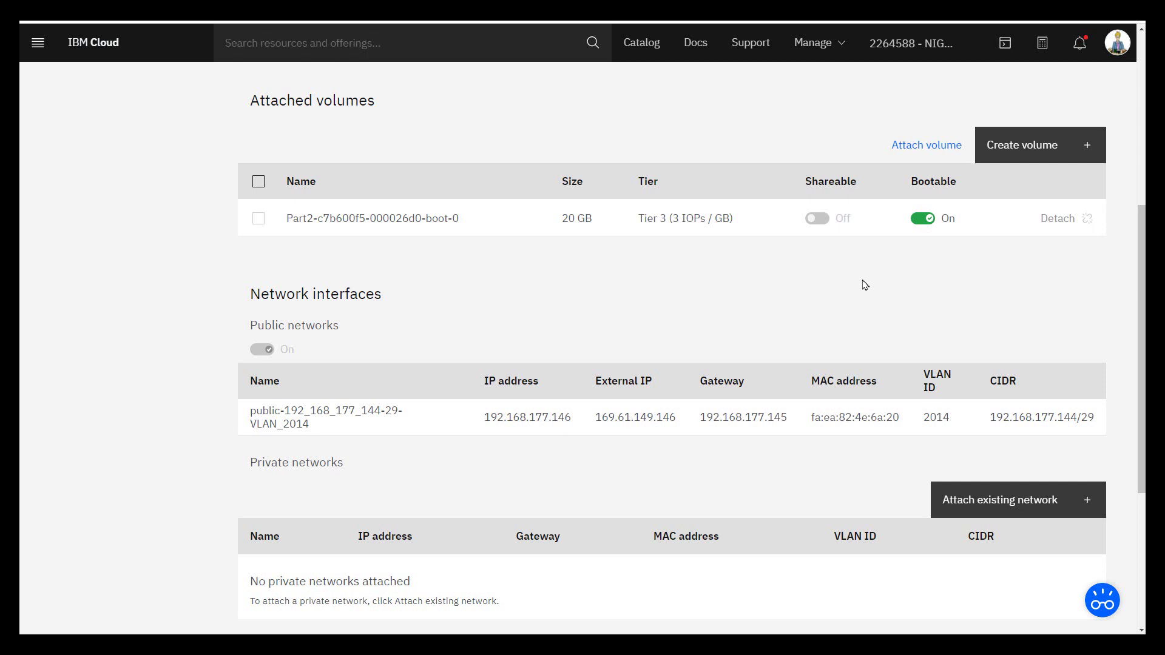
{"action": "scroll", "coordinate": [479, 437], "scroll_direction": "up", "scroll_amount": 5}
{"action": "scroll", "coordinate": [291, 535], "scroll_direction": "down", "scroll_amount": 1}
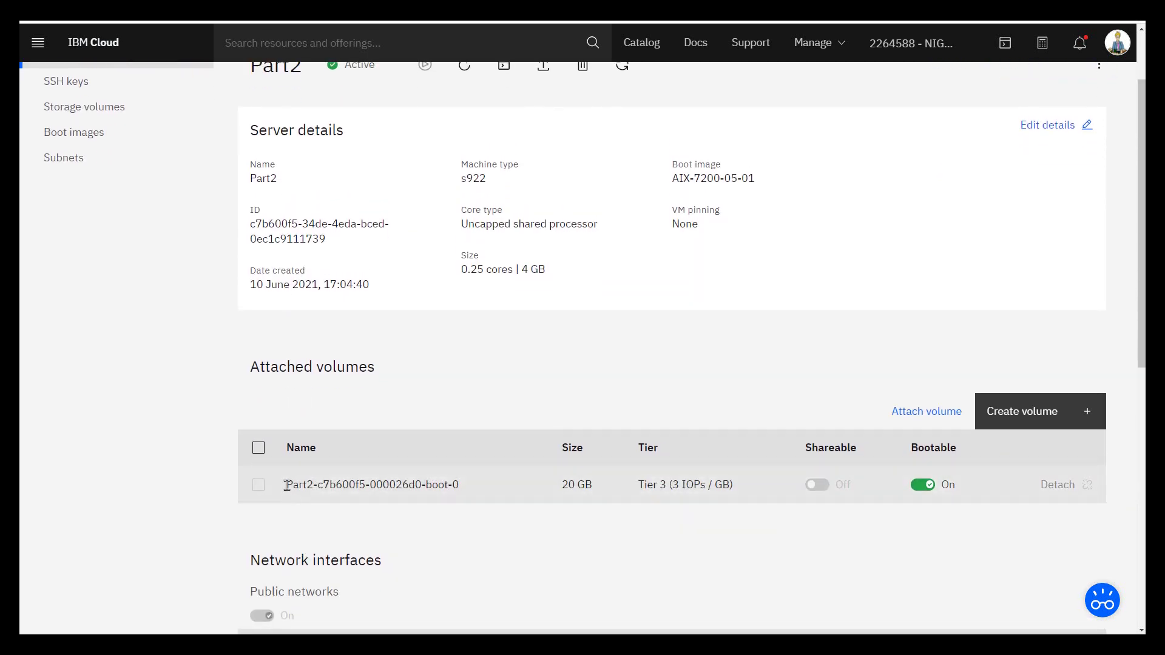
{"action": "left_click_drag", "start_coordinate": [287, 484], "coordinate": [468, 485]}
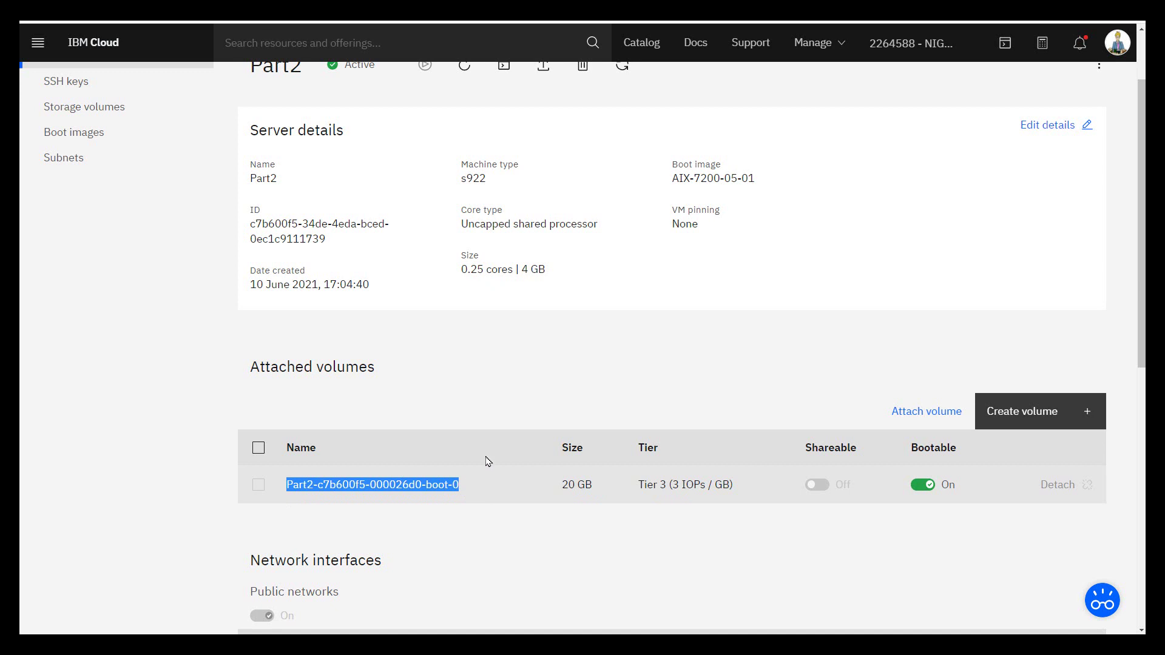
Step: Open Part2's boot volume for editing from the Texas workspace's storage volumes list
{"action": "scroll", "coordinate": [479, 442], "scroll_direction": "up", "scroll_amount": 3}
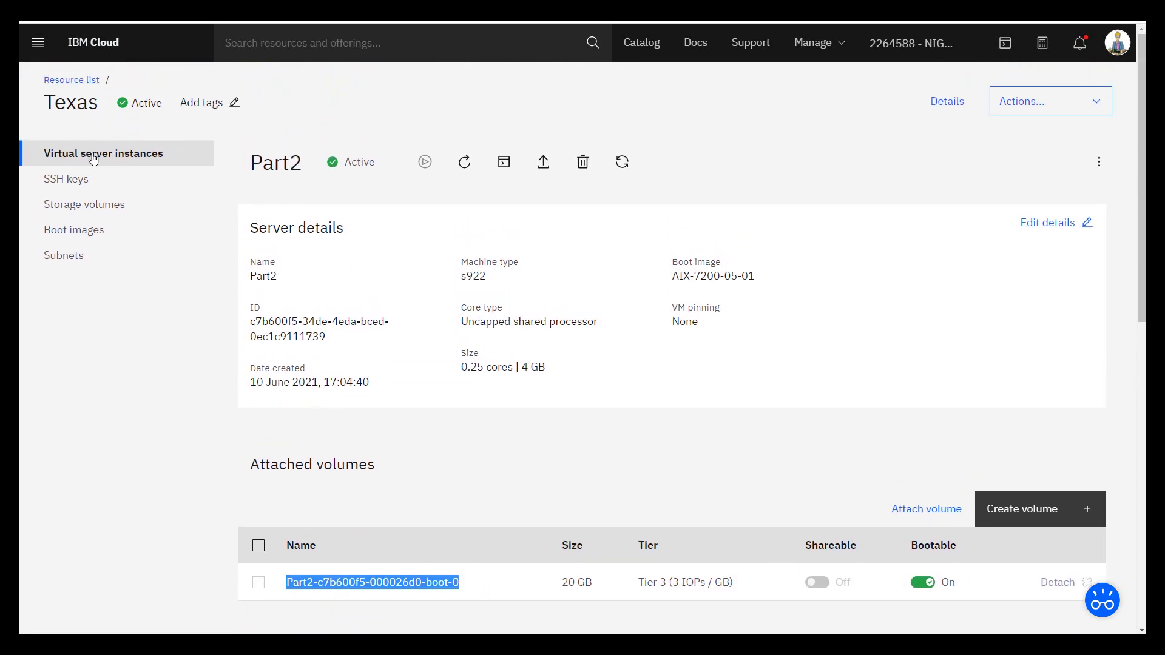
{"action": "left_click", "coordinate": [103, 207]}
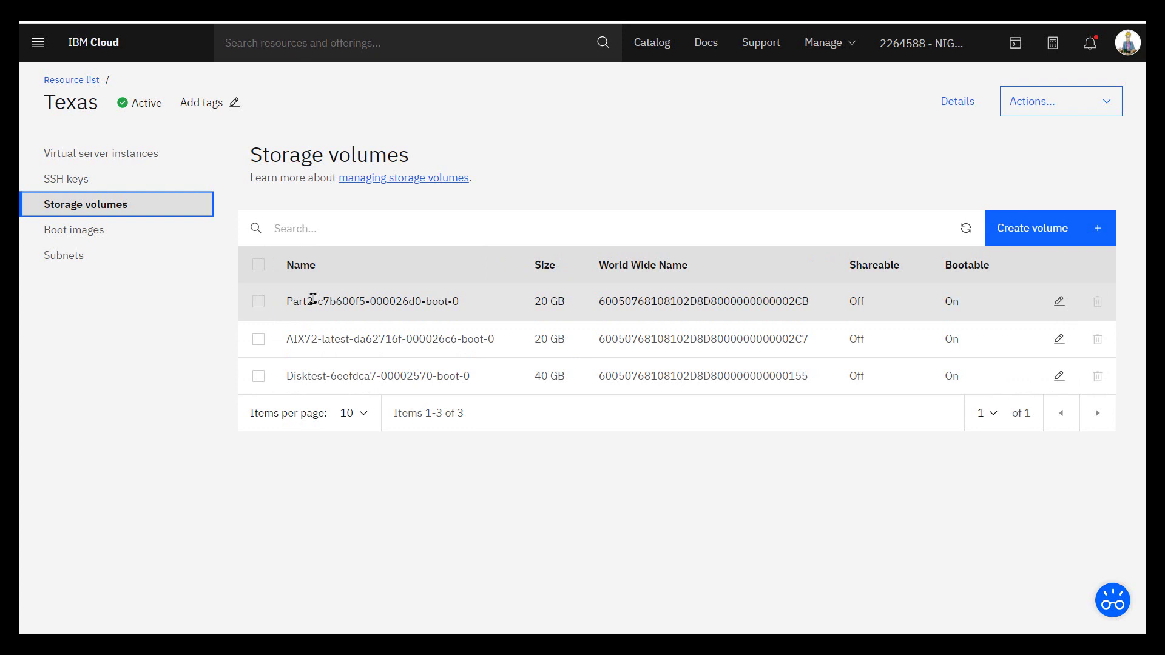
{"action": "left_click", "coordinate": [257, 300]}
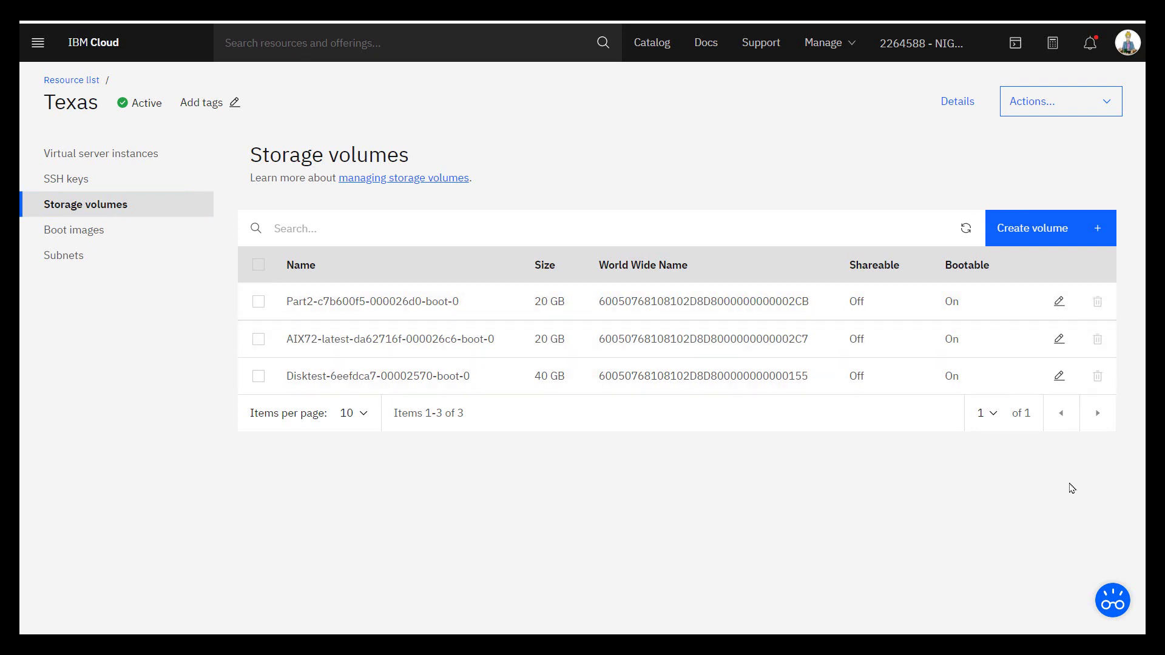
{"action": "left_click", "coordinate": [1059, 302]}
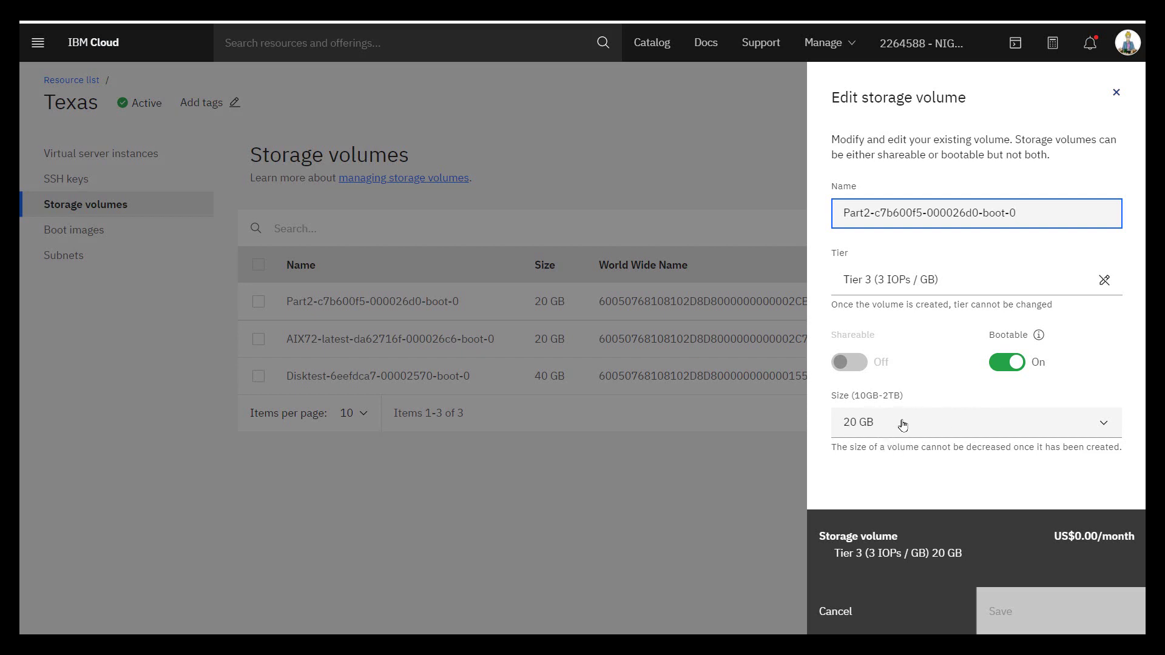
Step: Select 2 TB as the boot volume size to check its monthly price
{"action": "left_click", "coordinate": [1103, 424]}
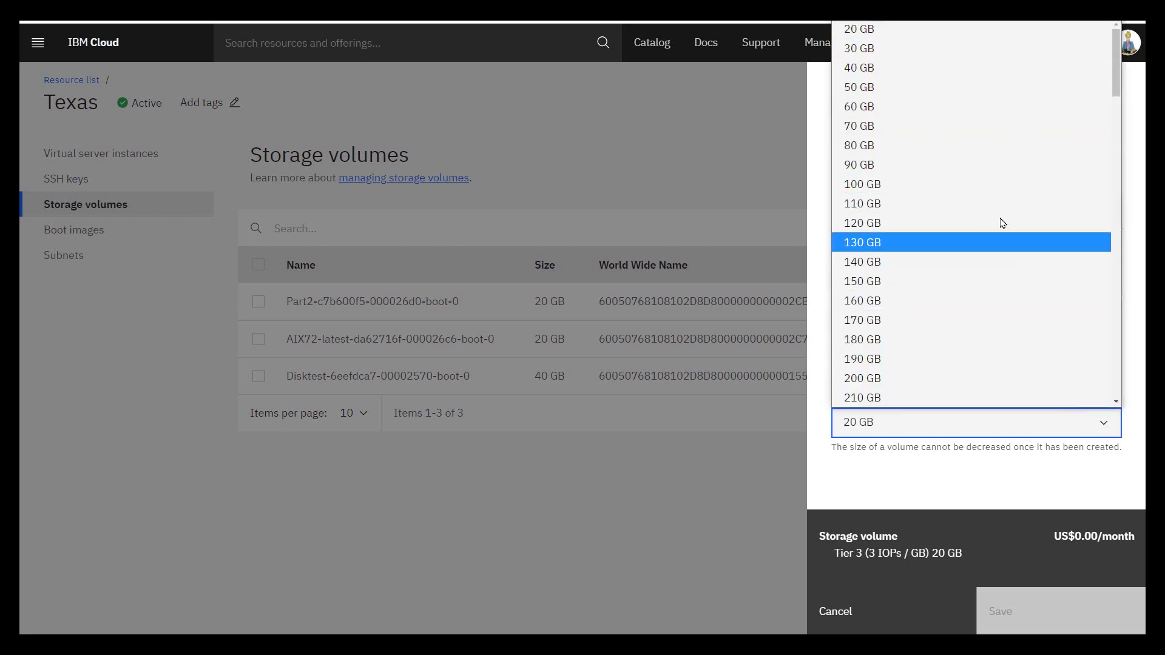
{"action": "left_click_drag", "start_coordinate": [1117, 86], "coordinate": [863, 402]}
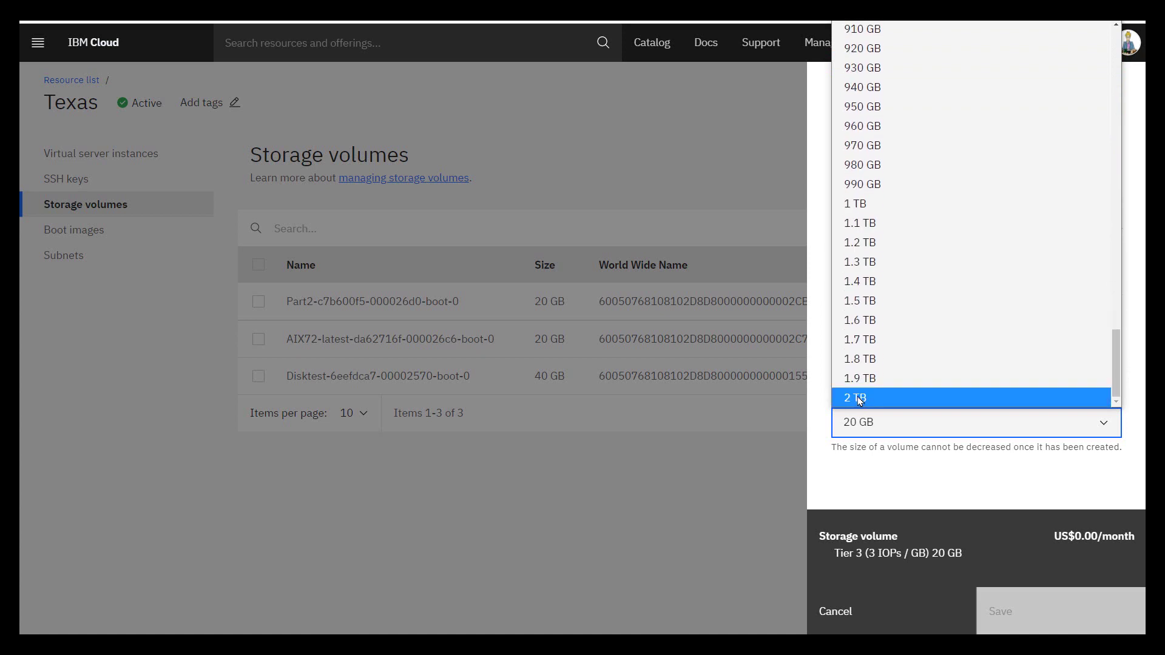
{"action": "left_click", "coordinate": [860, 399]}
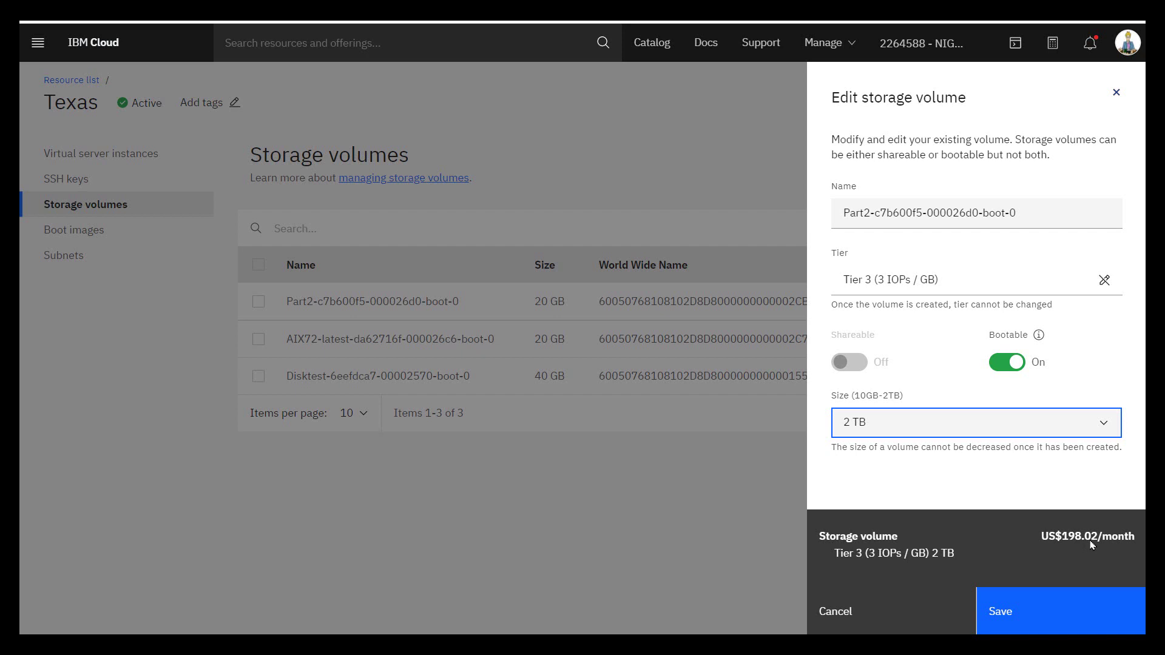
Step: Set the size of Part2's boot volume to 50 GB and save the change
{"action": "left_click", "coordinate": [1105, 424]}
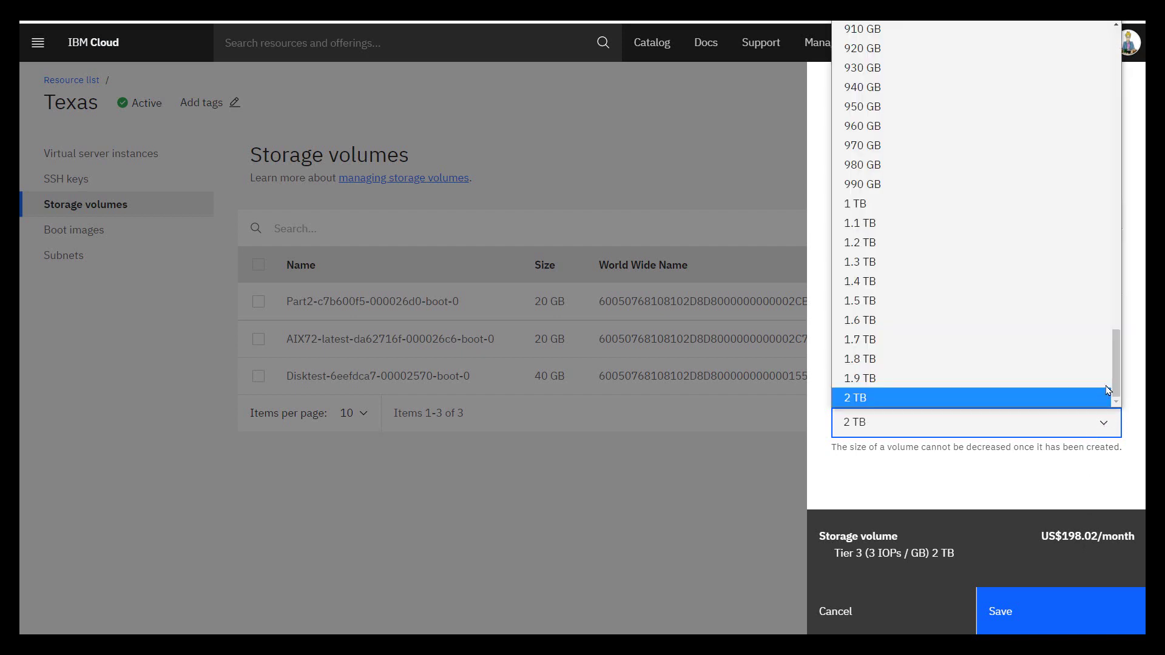
{"action": "left_click_drag", "start_coordinate": [1115, 391], "coordinate": [850, 91]}
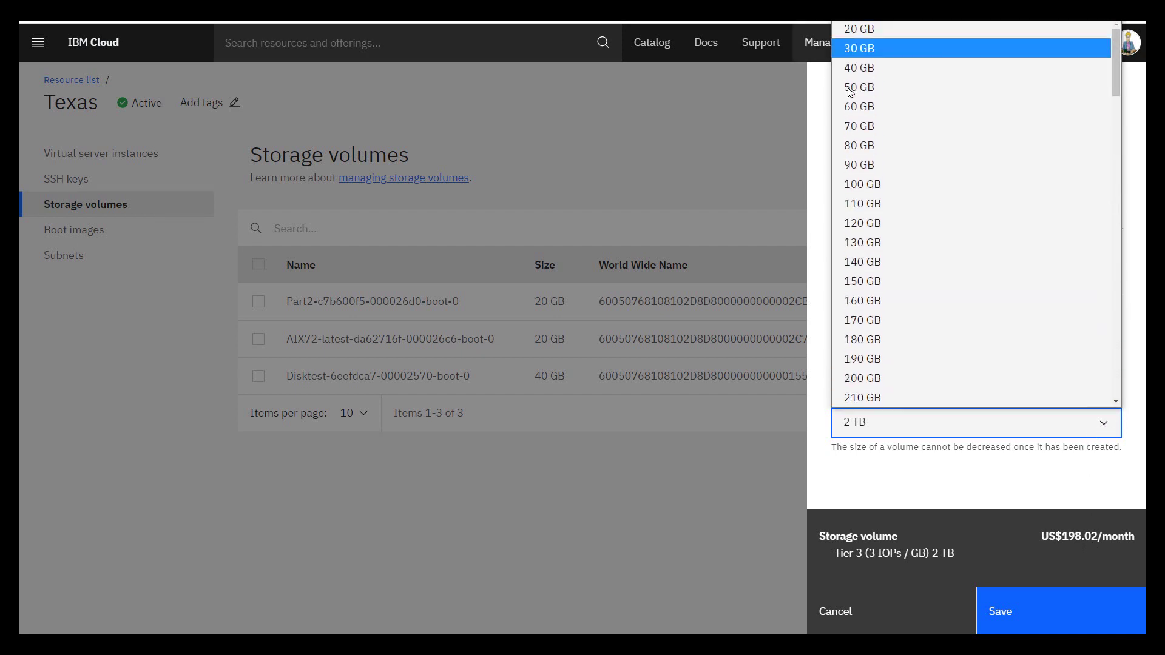
{"action": "left_click", "coordinate": [853, 89]}
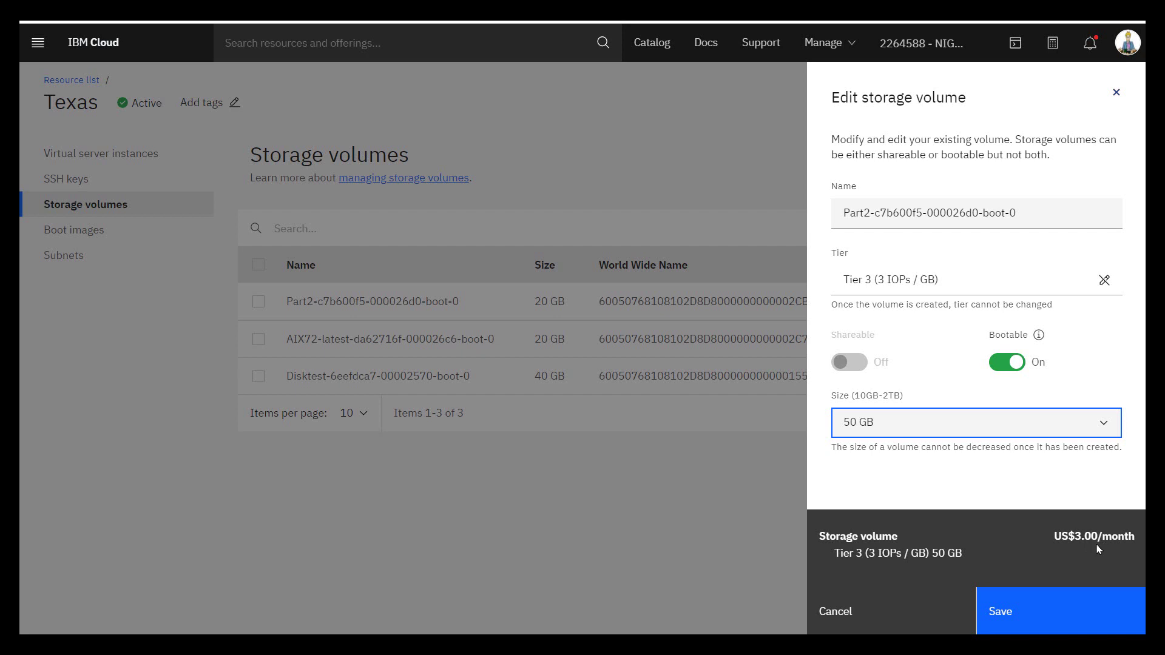
{"action": "left_click", "coordinate": [1012, 615]}
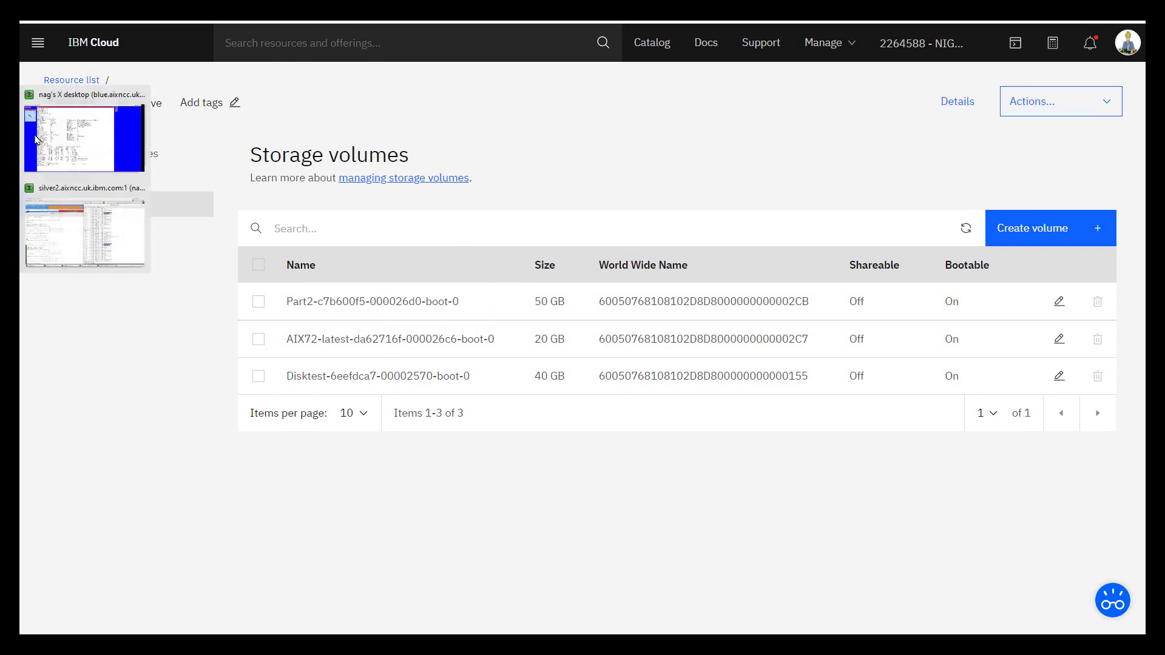
Step: Switch to the AIX terminal and check the total size of the root volume group with lsvg rootvg
{"action": "left_click", "coordinate": [77, 117]}
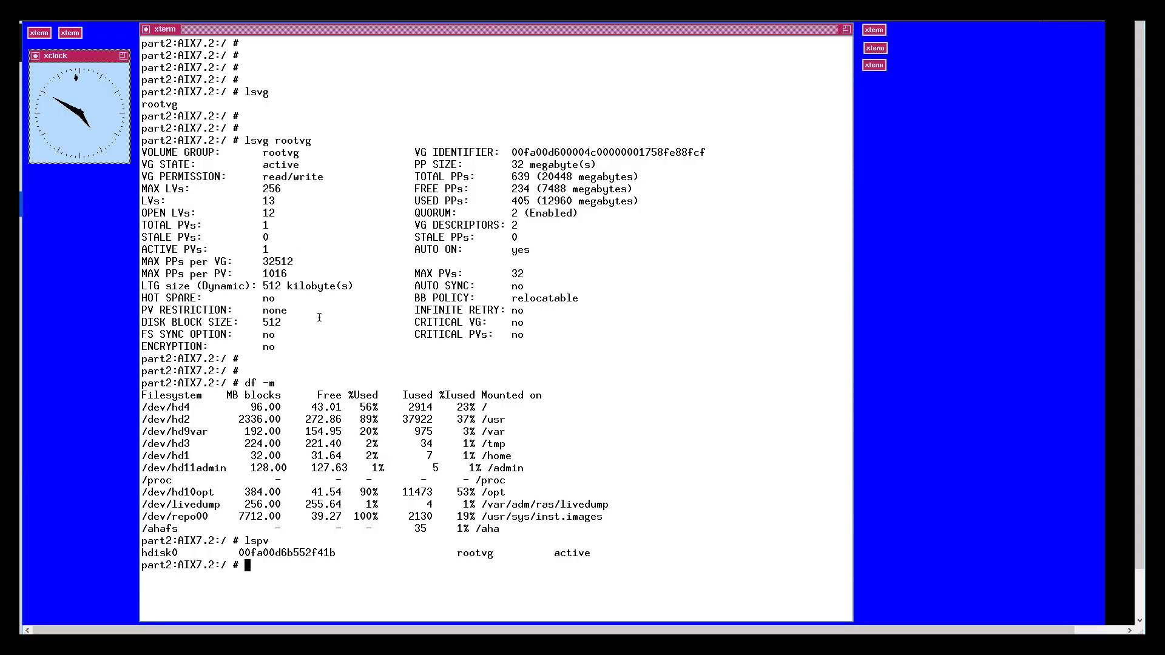
{"action": "key", "text": "Return"}
{"action": "key", "text": "Return"}
{"action": "key", "text": "Return"}
{"action": "key", "text": "Return"}
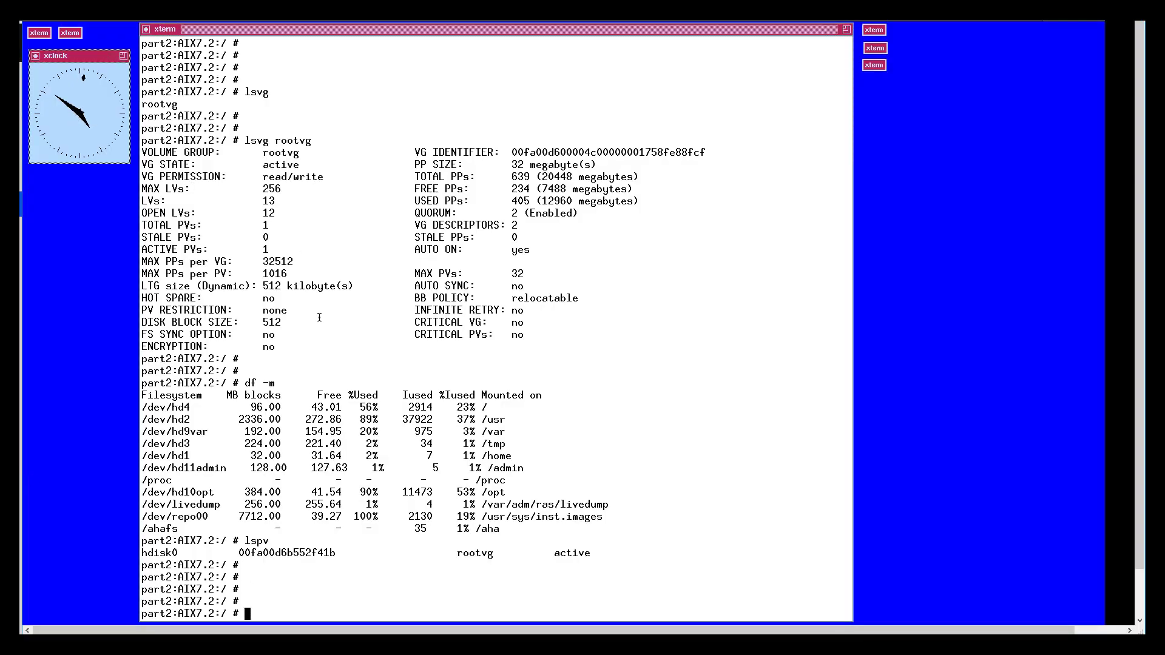
{"action": "type", "text": "lsvg rootvg"}
{"action": "key", "text": "Return"}
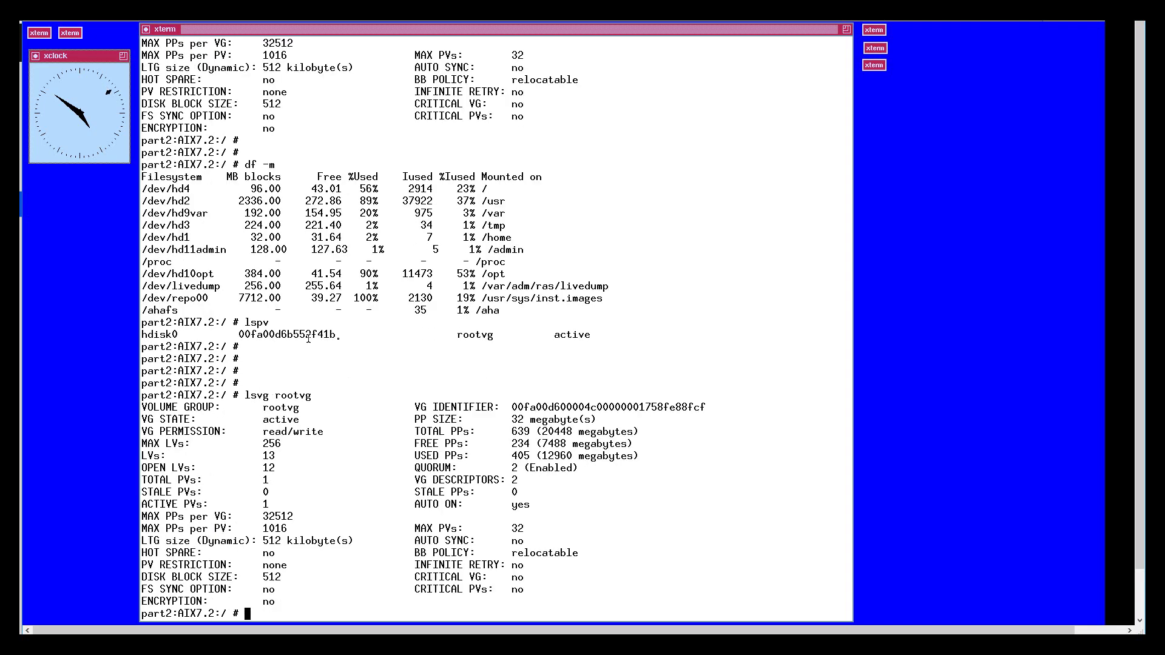
{"action": "left_click_drag", "start_coordinate": [545, 431], "coordinate": [557, 432]}
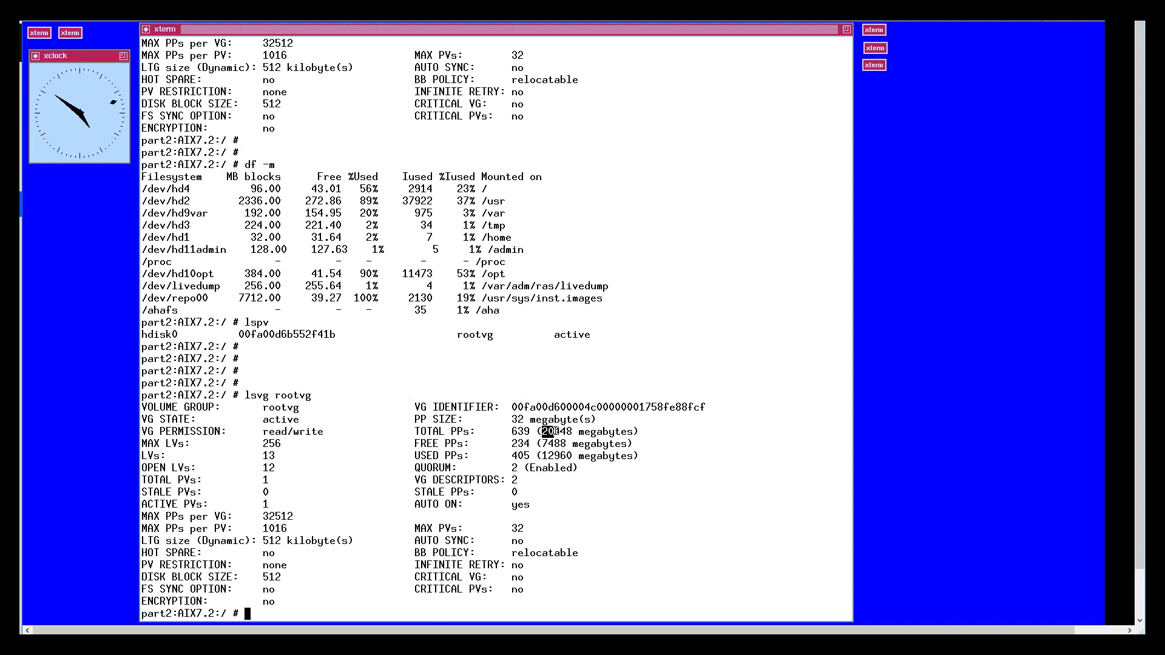
Step: Scan for device changes with cfgmgr and recheck the root volume group with lsvg rootvg
{"action": "left_click", "coordinate": [575, 514]}
{"action": "type", "text": "cfgmr"}
{"action": "key", "text": "BackSpace"}
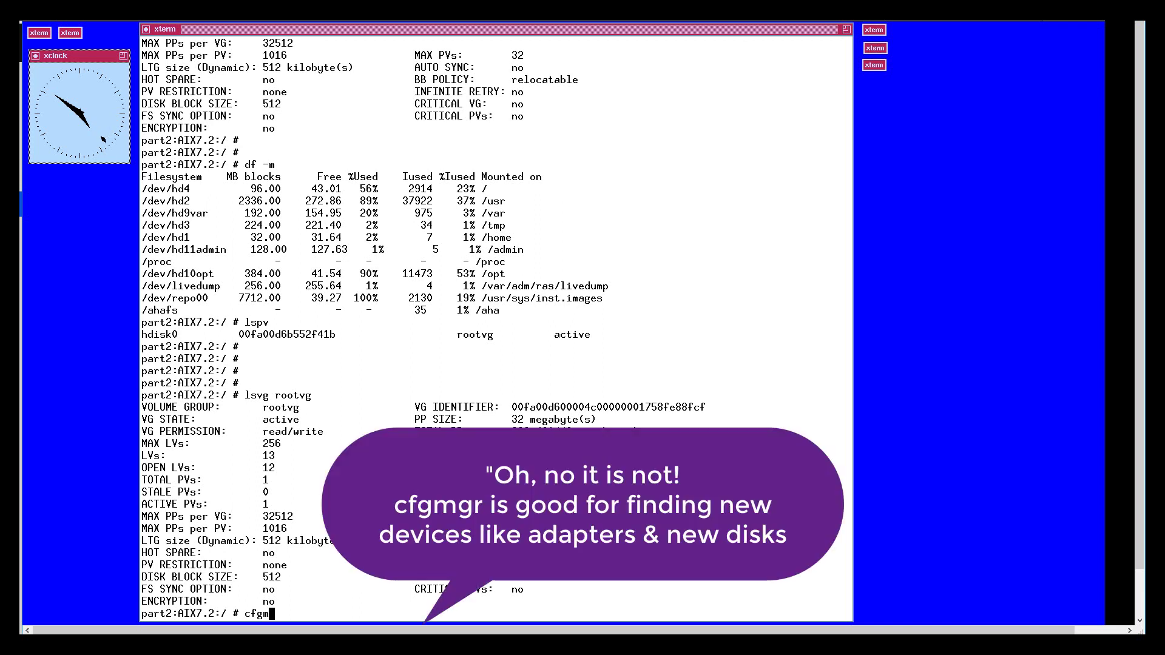
{"action": "type", "text": "r"}
{"action": "key", "text": "Return"}
{"action": "key", "text": "Up"}
{"action": "key", "text": "Up"}
{"action": "key", "text": "Return"}
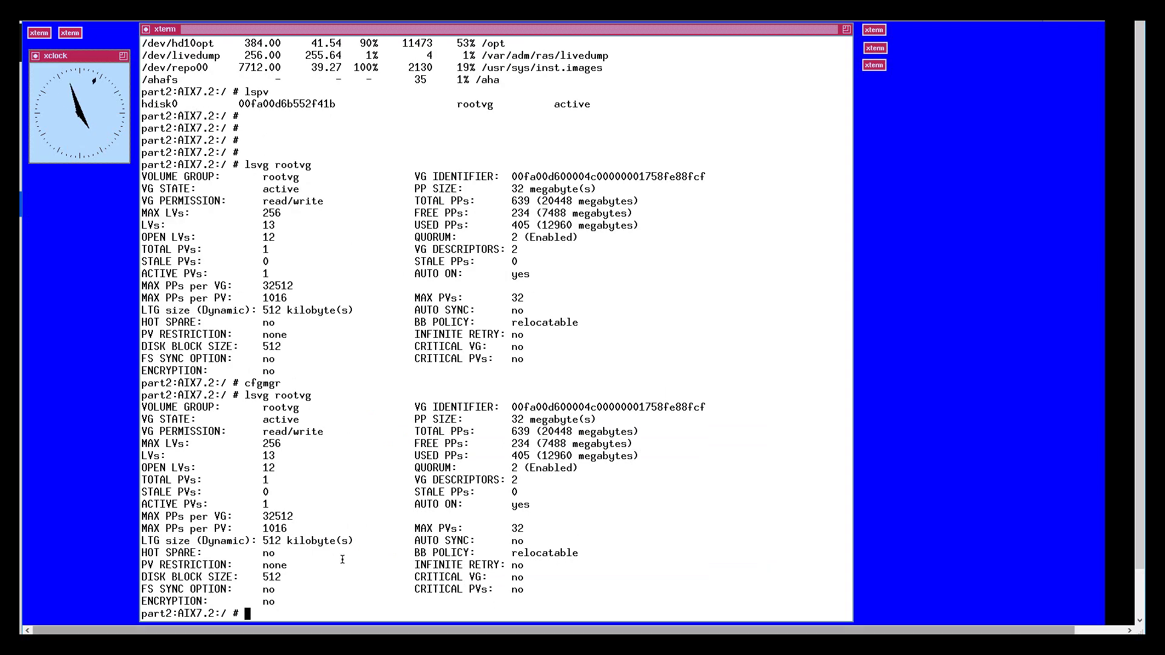
Step: Make the root volume group pick up the grown disk with chvg -g rootvg and check its total size with lsvg rootvg
{"action": "type", "text": "chvg -g rootvg"}
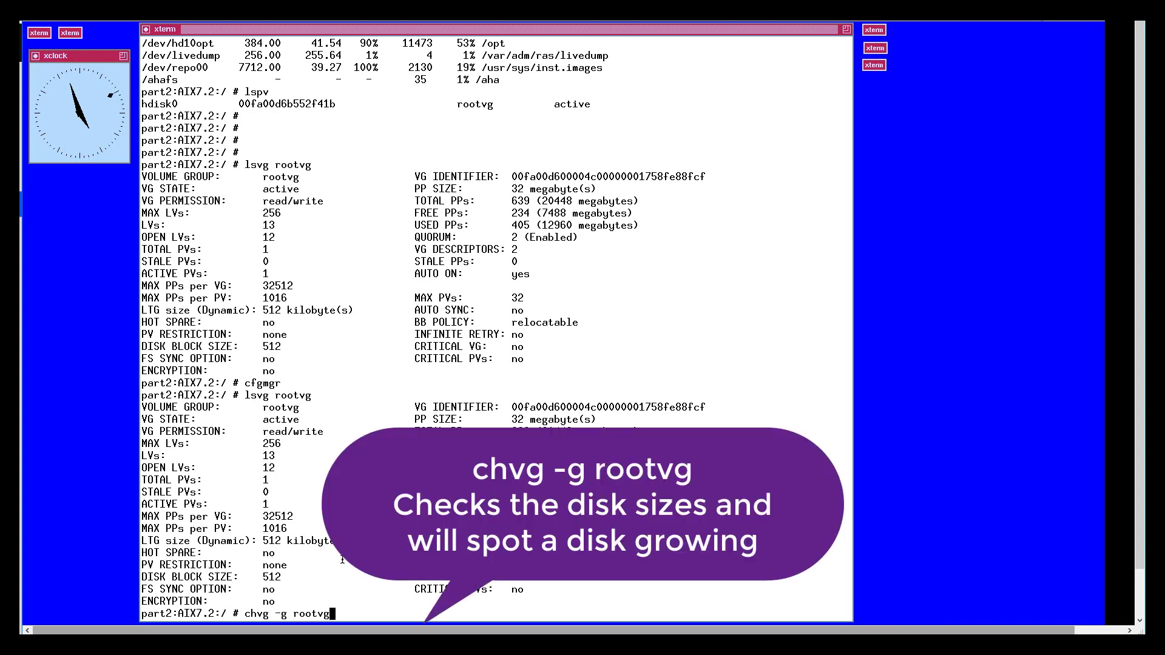
{"action": "key", "text": "Return"}
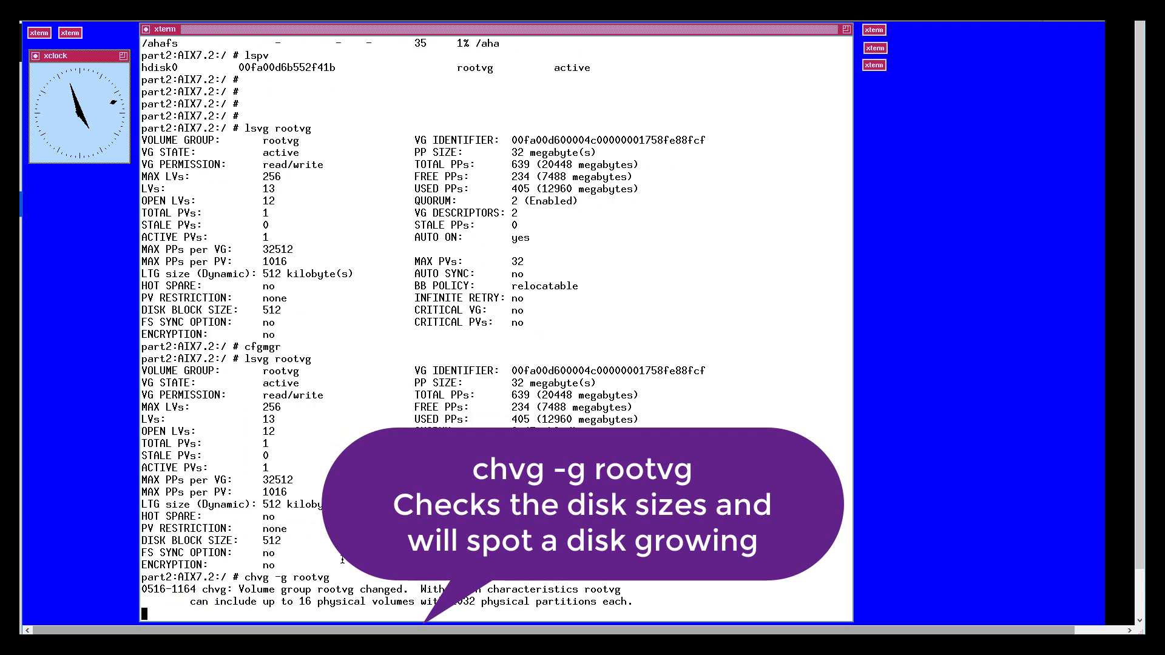
{"action": "type", "text": "lsvg rootvg"}
{"action": "key", "text": "Return"}
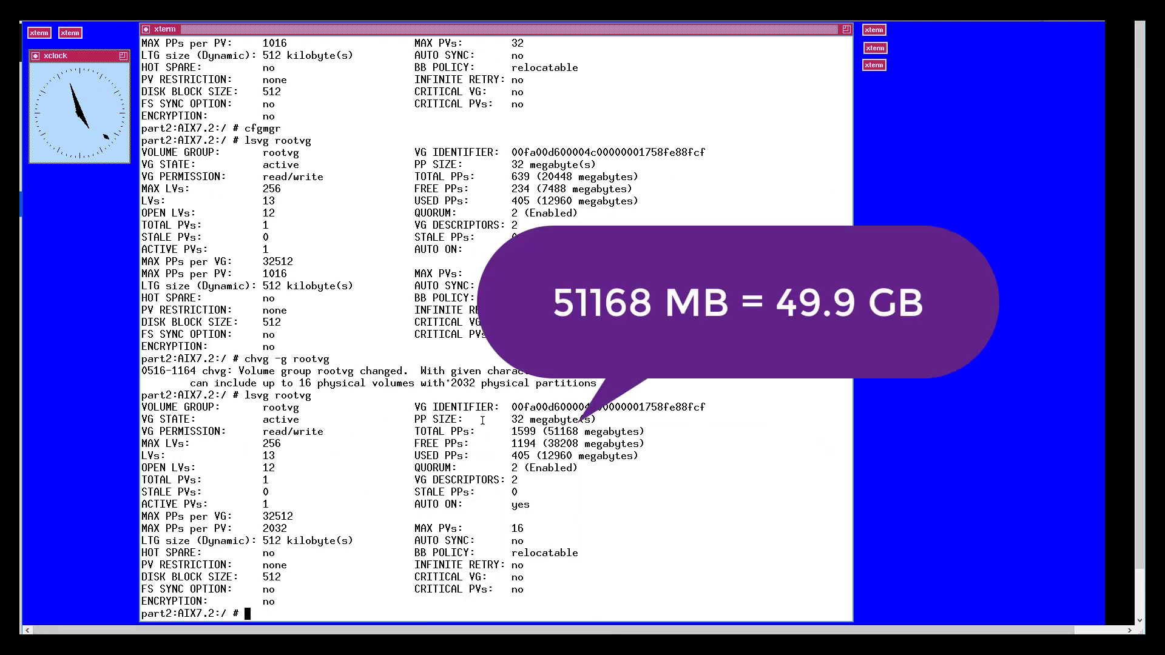
{"action": "left_click_drag", "start_coordinate": [549, 433], "coordinate": [563, 432]}
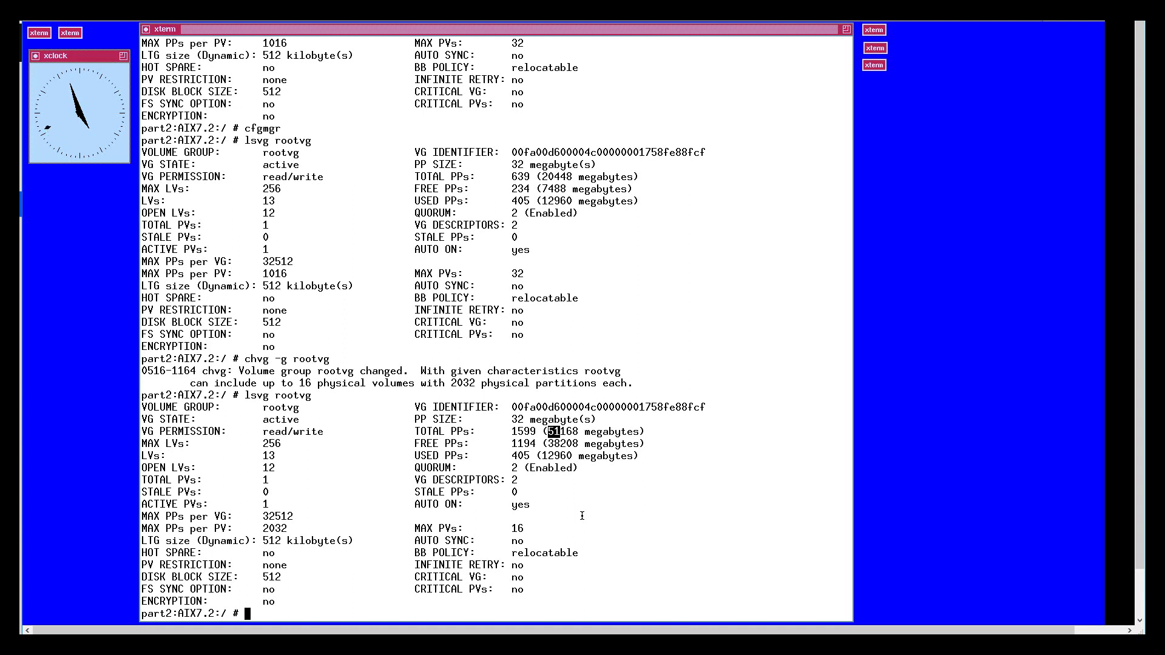
Step: Clear the terminal and set the /home filesystem size to 10 GB with chfs -a size=10G /home
{"action": "left_click", "coordinate": [295, 587]}
{"action": "type", "text": "clear"}
{"action": "key", "text": "Return"}
{"action": "key", "text": "Return"}
{"action": "key", "text": "Return"}
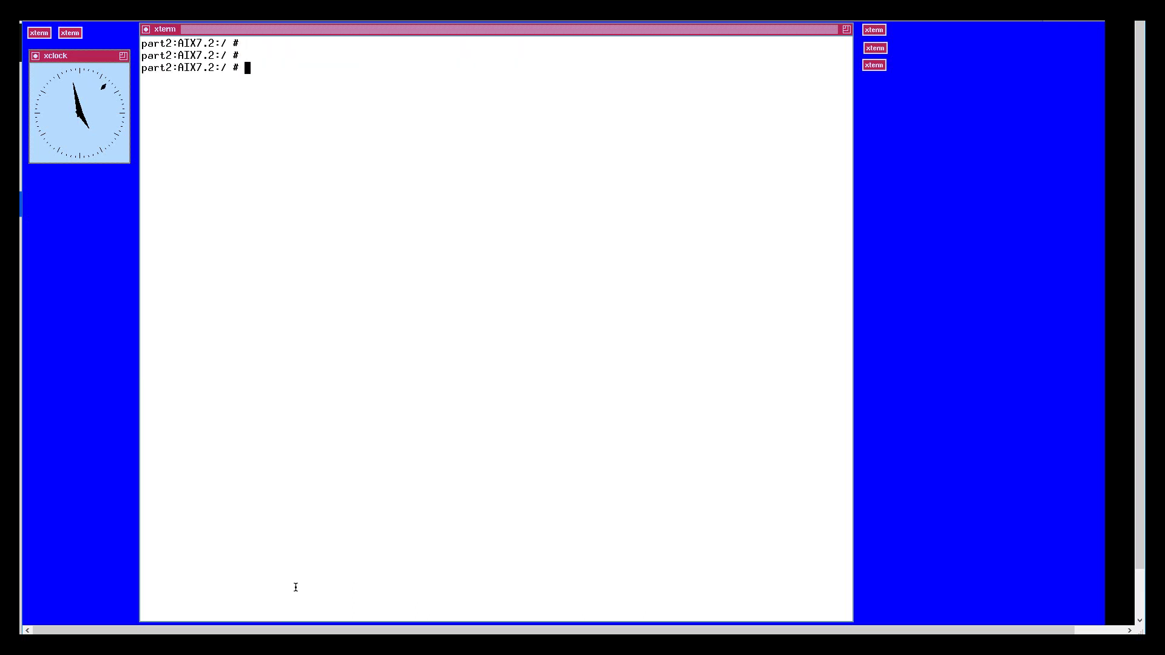
{"action": "key", "text": "Return"}
{"action": "key", "text": "Return"}
{"action": "key", "text": "Return"}
{"action": "key", "text": "Return"}
{"action": "type", "text": "chfs -a size=10G /home"}
{"action": "key", "text": "Return"}
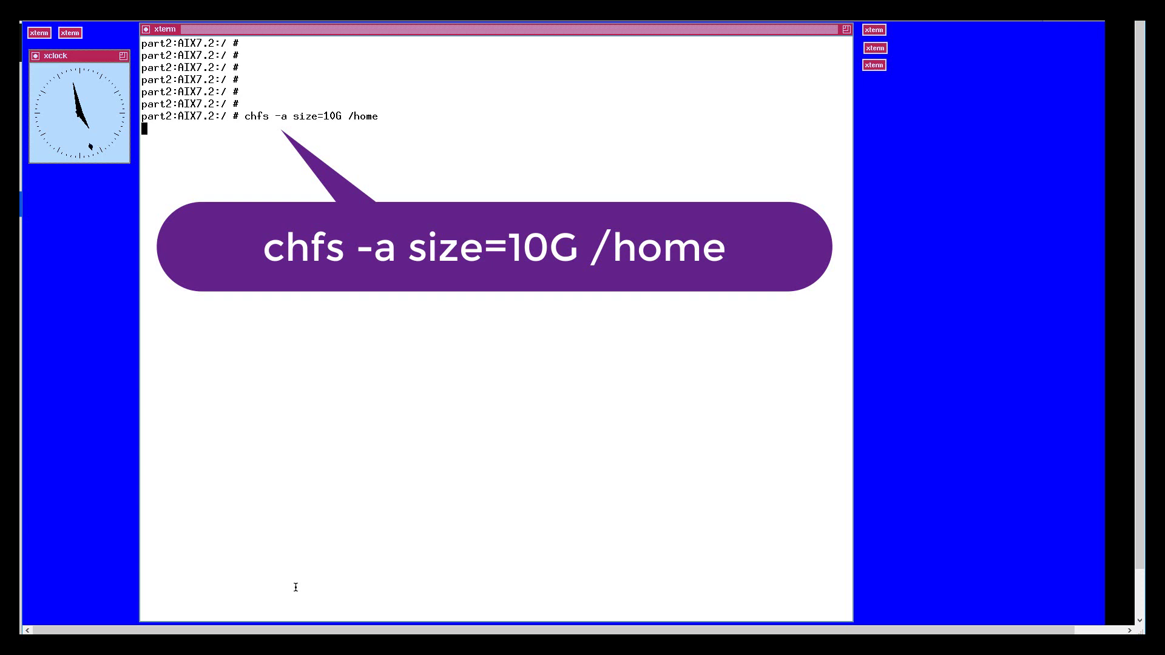
Step: Set the / and /tmp filesystems to 1 GB each with chfs -a size=1G
{"action": "type", "text": "chfs -a size=1G /"}
{"action": "key", "text": "Return"}
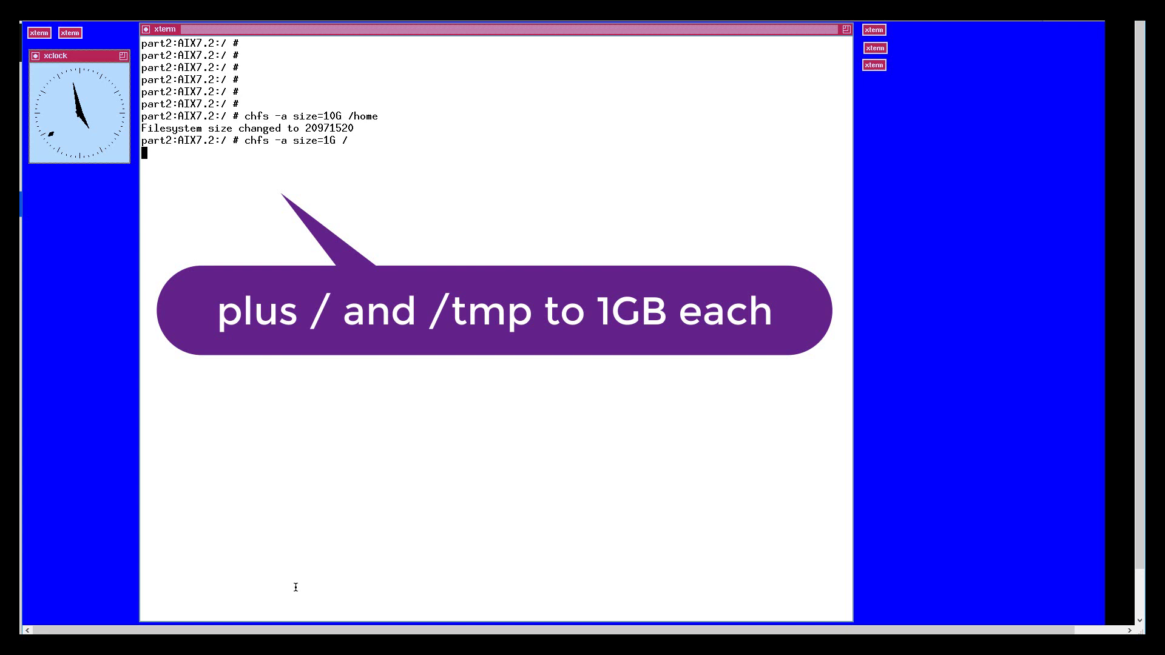
{"action": "type", "text": "chfs -a size=1G /tmp"}
{"action": "key", "text": "Return"}
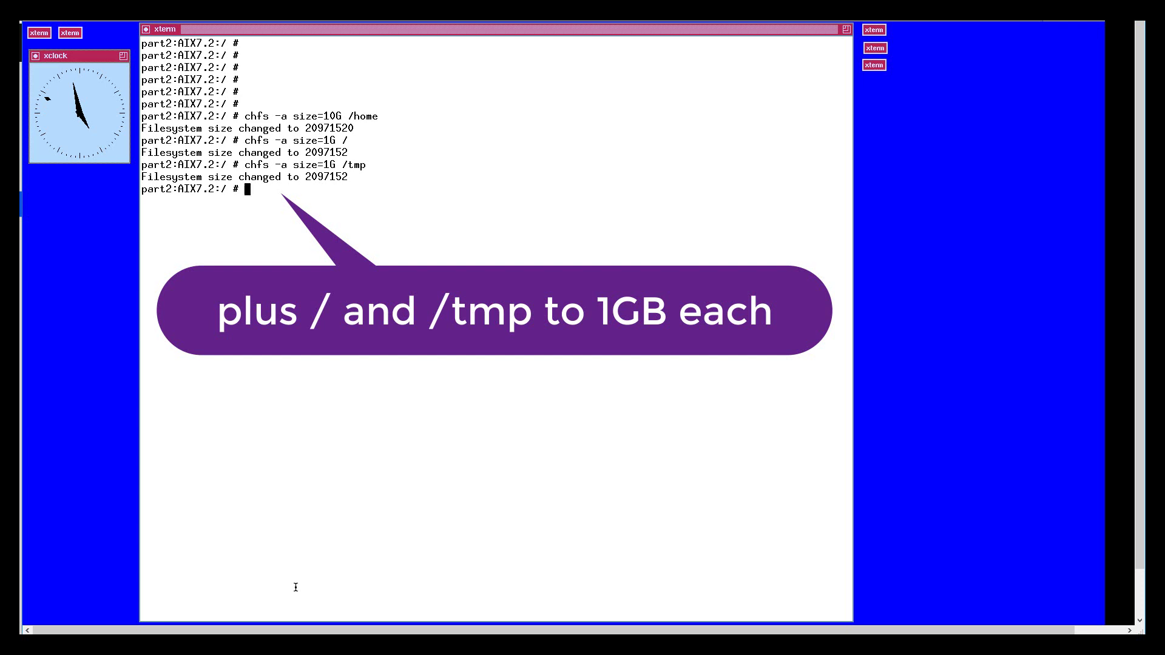
Step: List the filesystem sizes in megabytes with df -m and check the size of /tmp
{"action": "key", "text": "Return"}
{"action": "key", "text": "Return"}
{"action": "key", "text": "Return"}
{"action": "type", "text": "df -m"}
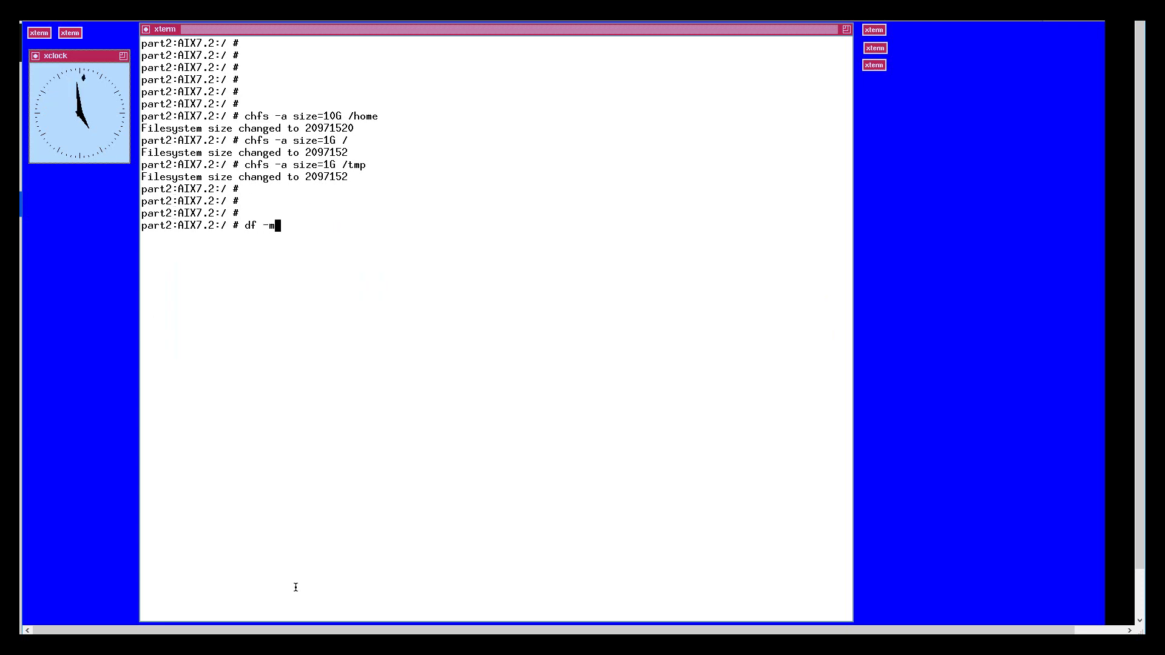
{"action": "key", "text": "Return"}
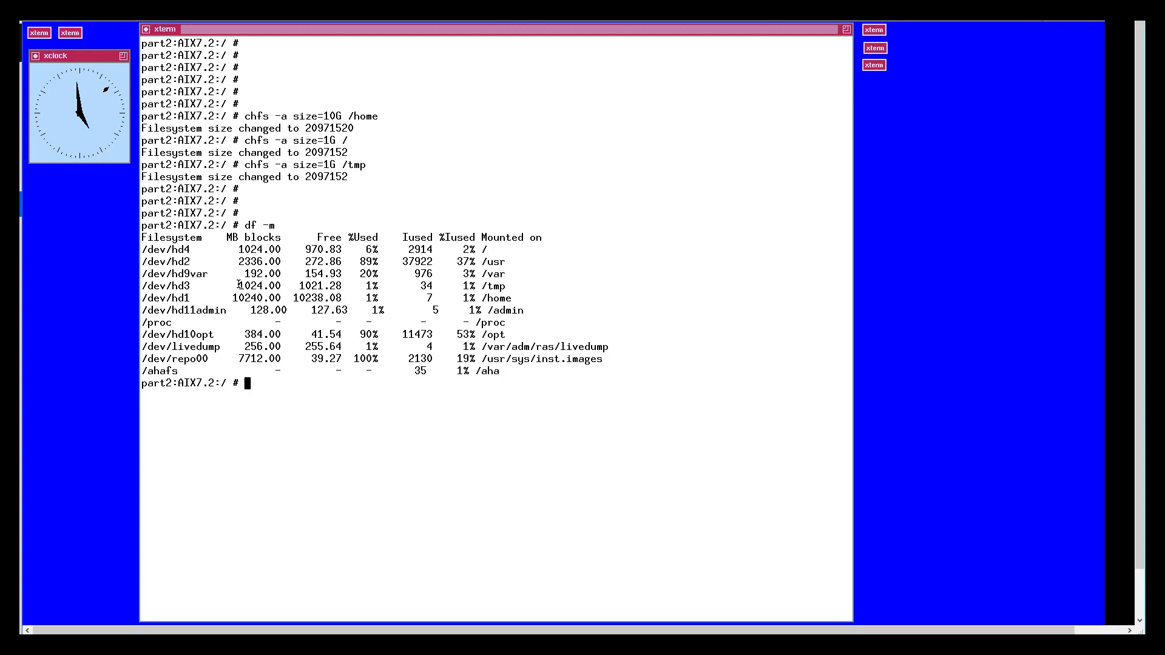
{"action": "left_click_drag", "start_coordinate": [237, 285], "coordinate": [284, 287]}
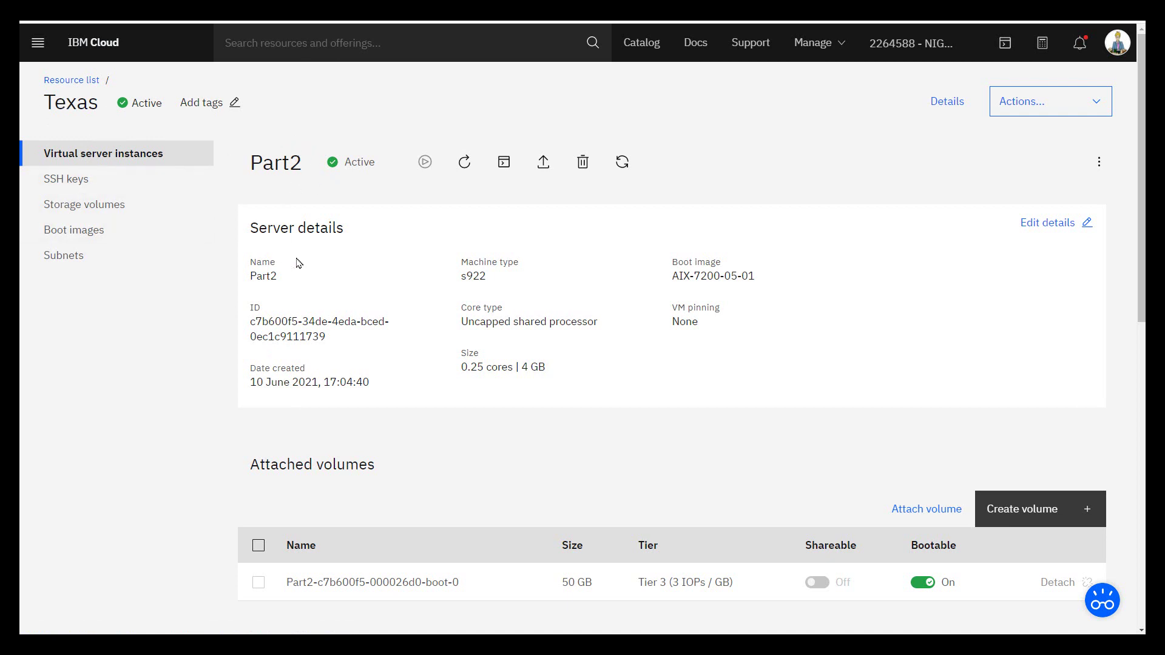
Step: Switch to the IBM Cloud page of Part2 and create and attach three non-shareable 40 GB volumes named Part2moredisks
{"action": "scroll", "coordinate": [297, 262], "scroll_direction": "down", "scroll_amount": 5}
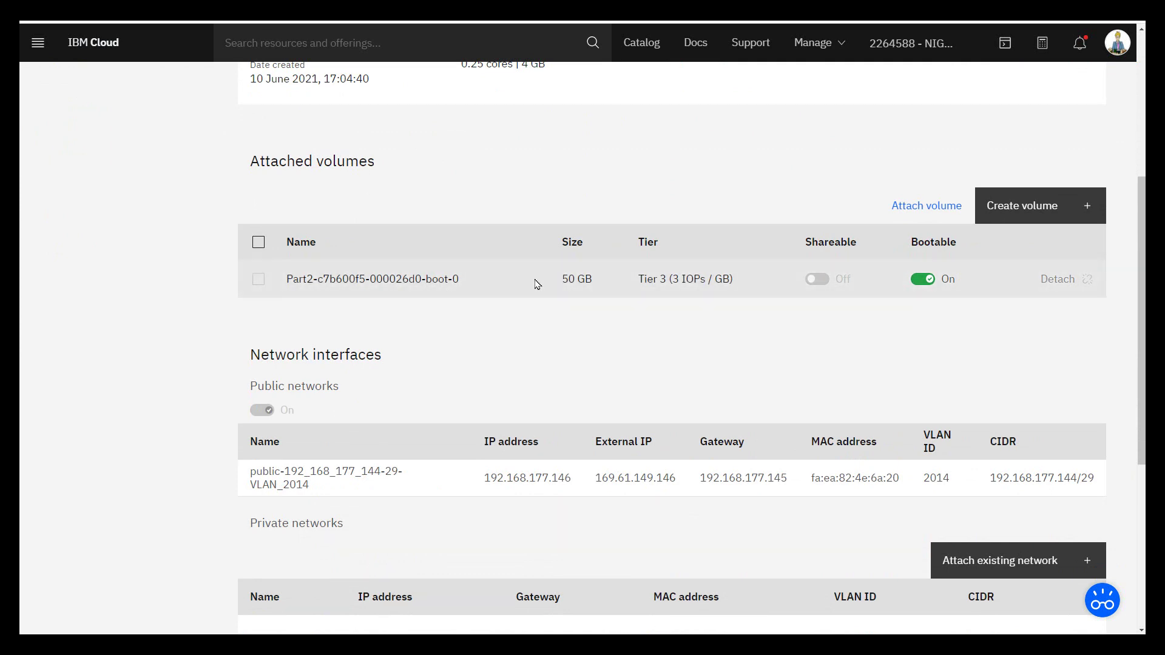
{"action": "double_click", "coordinate": [565, 279]}
{"action": "left_click", "coordinate": [611, 345]}
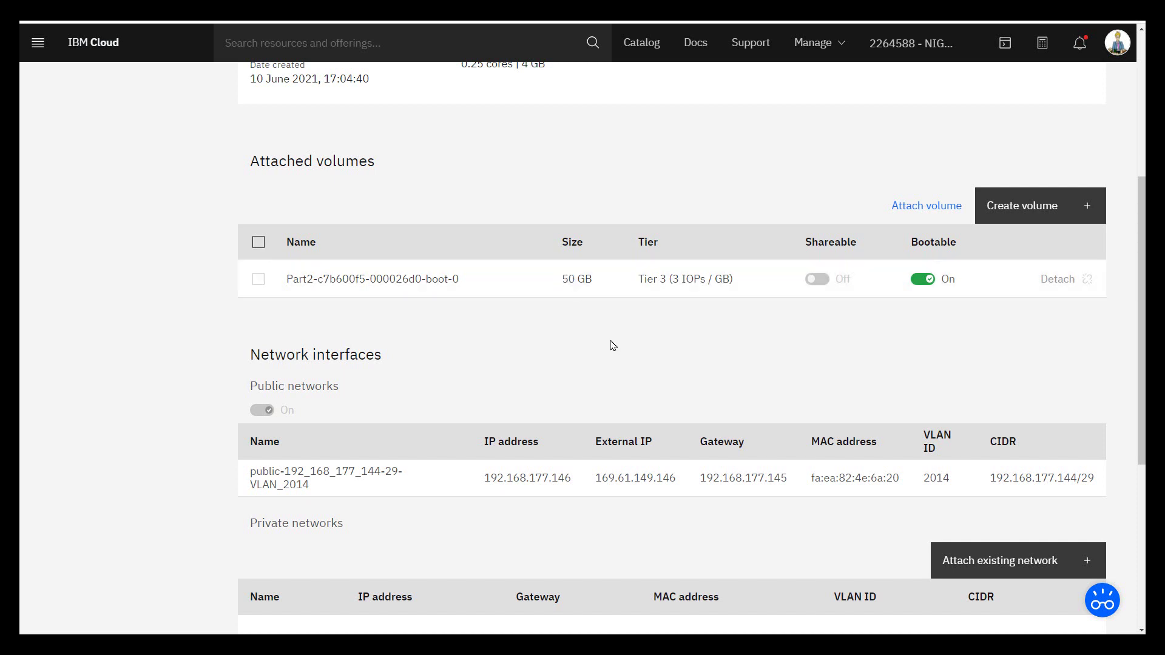
{"action": "left_click", "coordinate": [1038, 209]}
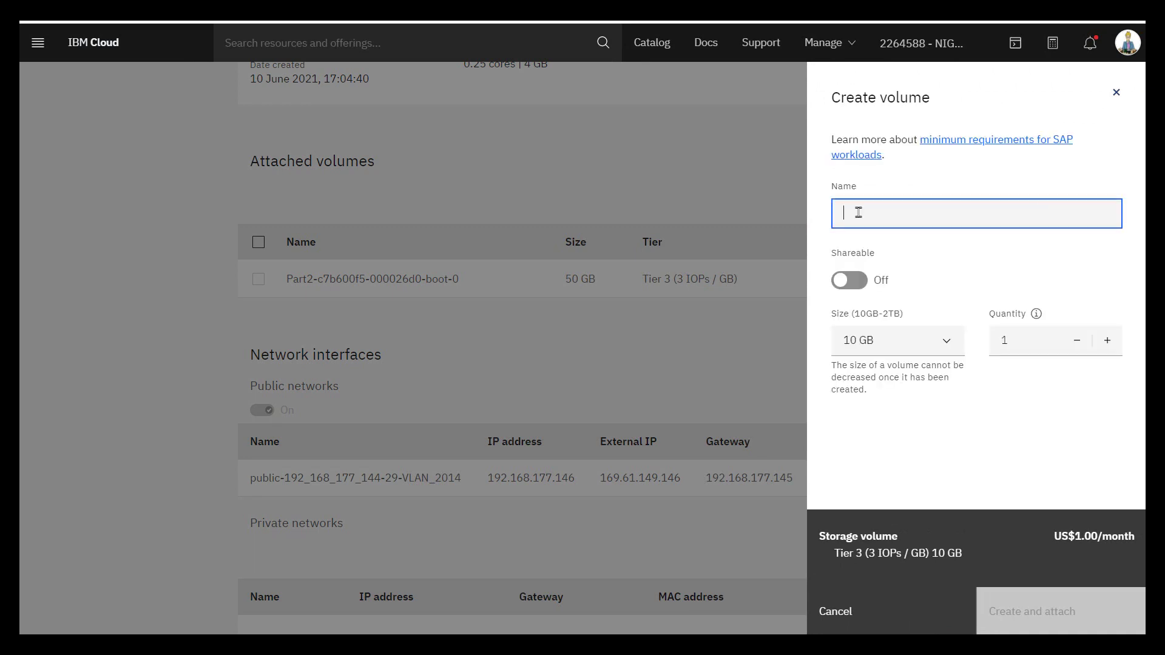
{"action": "type", "text": "Part2moredisks"}
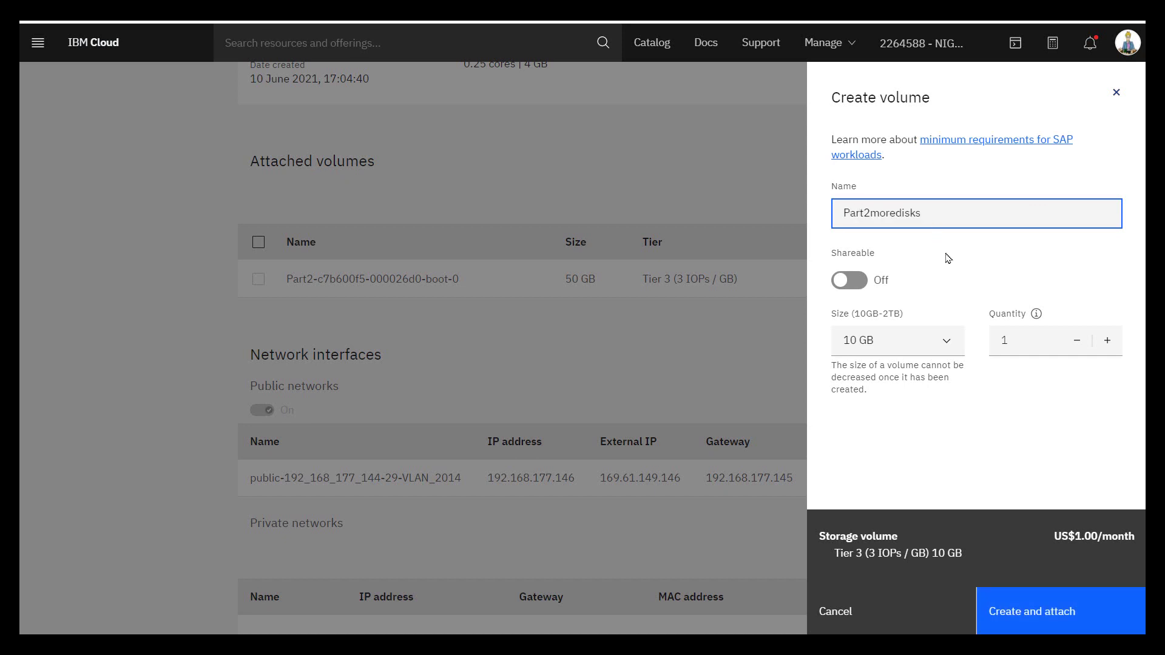
{"action": "left_click", "coordinate": [951, 339]}
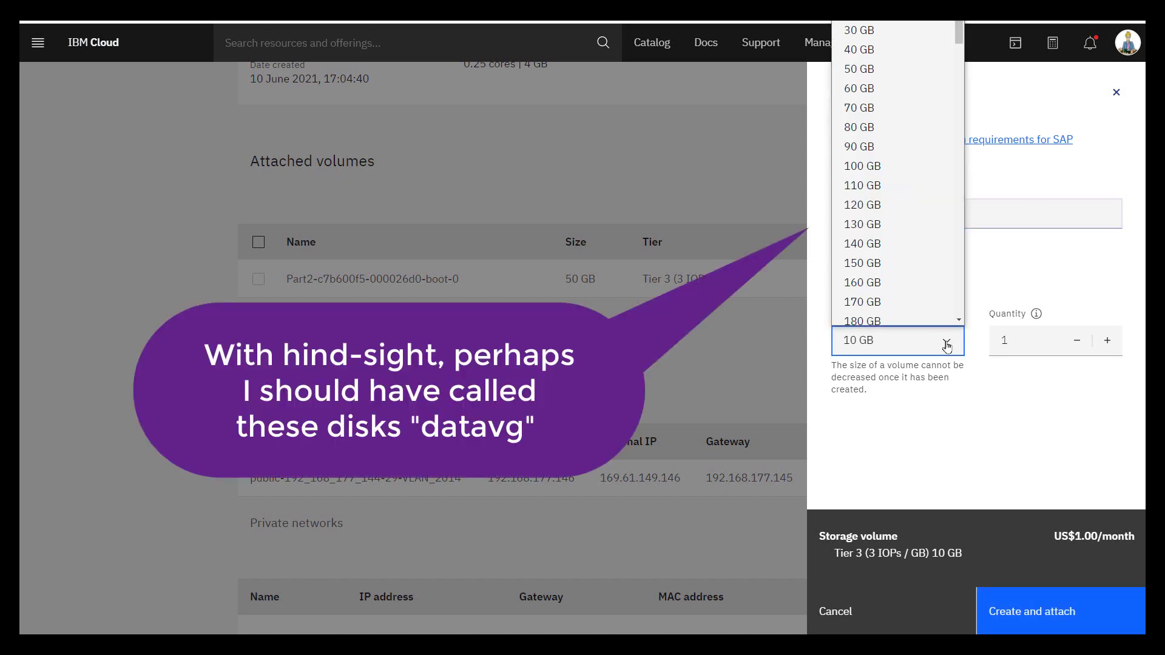
{"action": "left_click", "coordinate": [851, 47]}
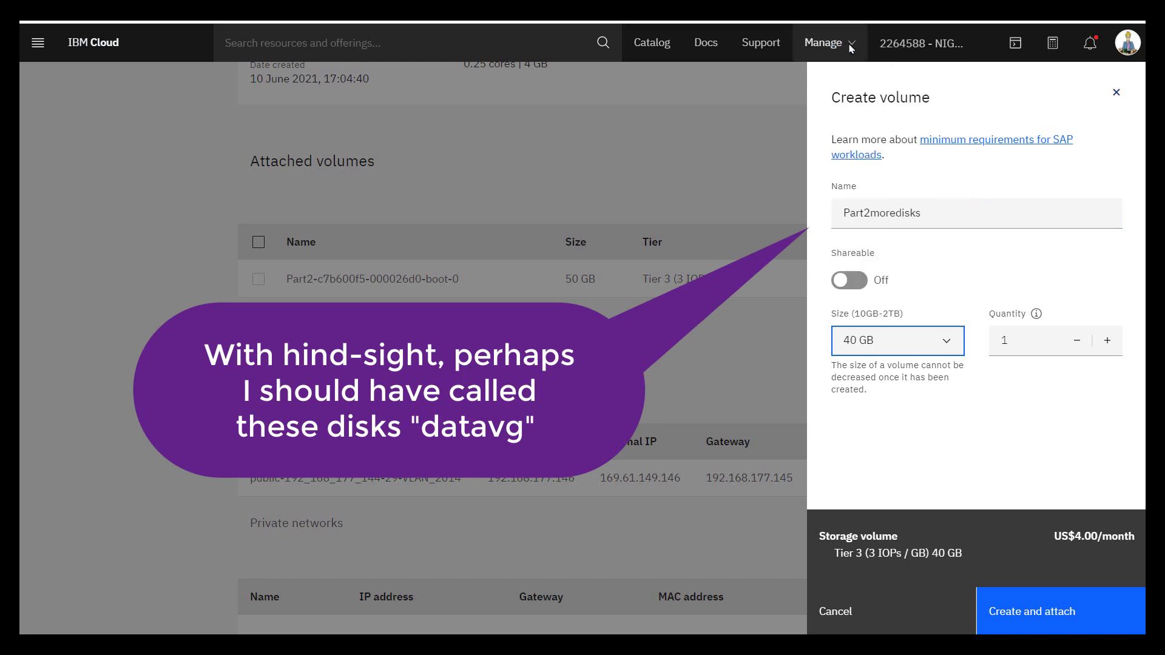
{"action": "left_click", "coordinate": [1108, 342]}
{"action": "left_click", "coordinate": [1108, 344]}
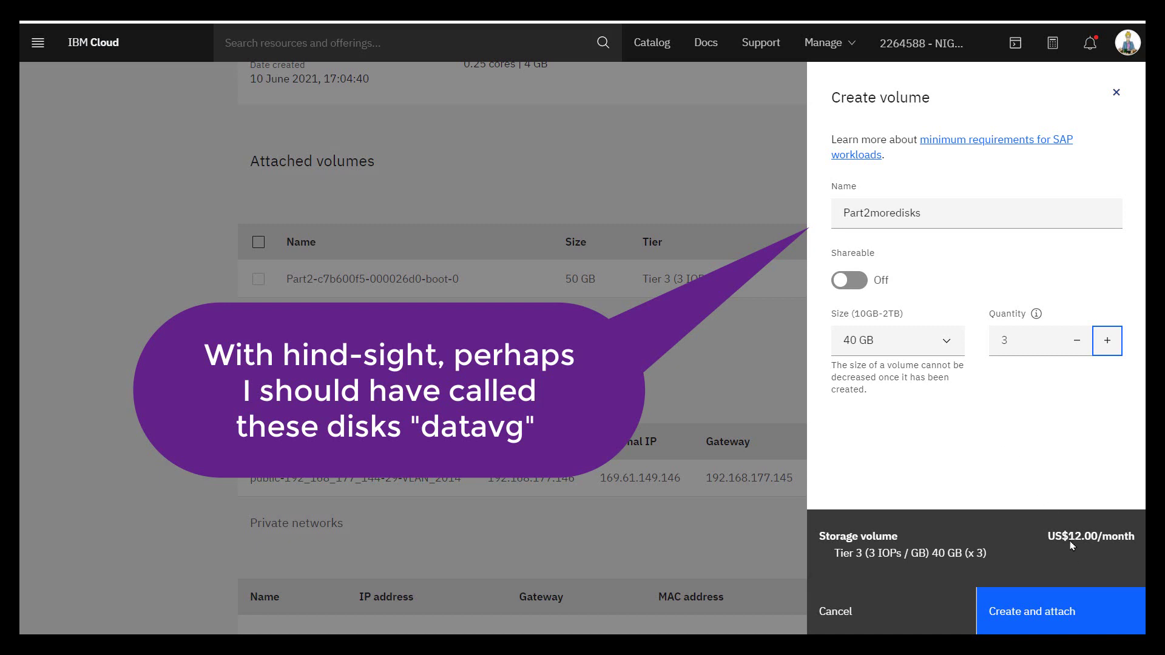
{"action": "left_click", "coordinate": [1042, 613]}
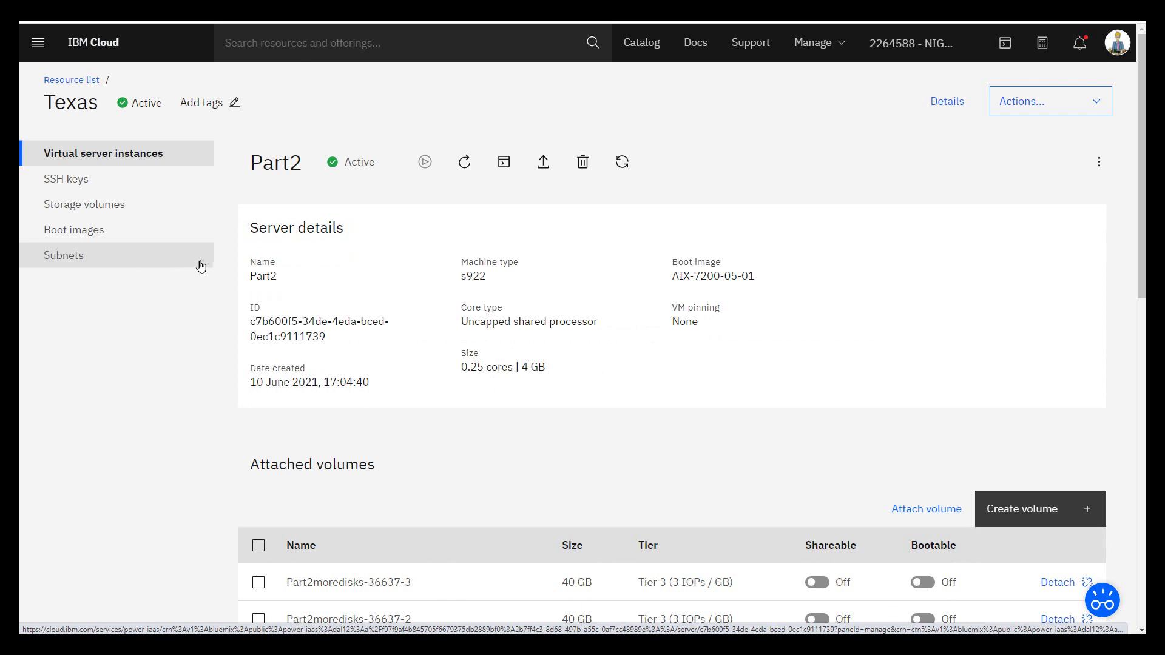
{"action": "scroll", "coordinate": [213, 267], "scroll_direction": "down", "scroll_amount": 5}
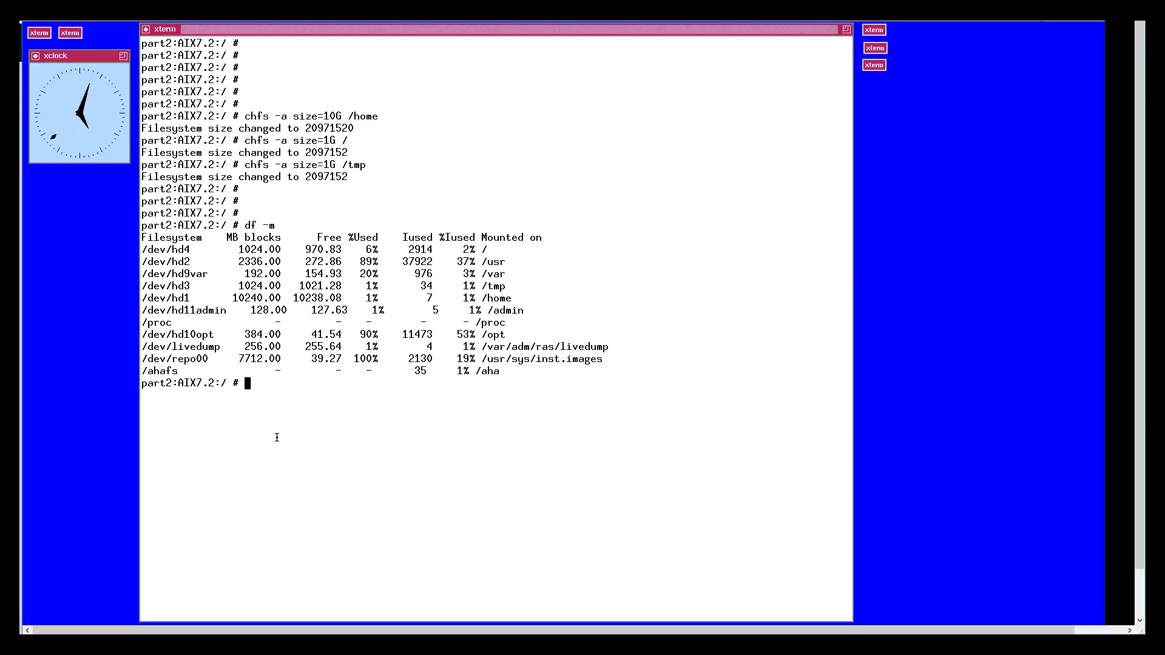
Step: Switch to the AIX terminal, scan for the new disks with cfgmgr and list the physical volumes with lspv
{"action": "type", "text": "cfgmgr"}
{"action": "key", "text": "Return"}
{"action": "type", "text": "lspv"}
{"action": "key", "text": "Return"}
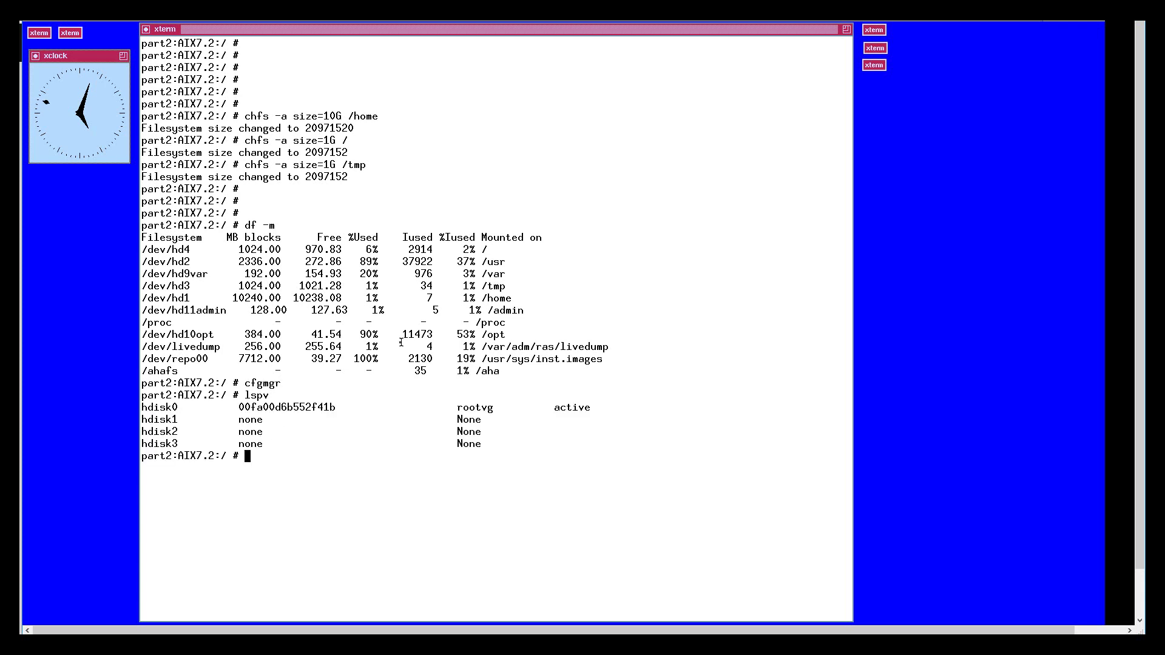
Step: Start adding an original volume group through smitty lvm and name it datavg
{"action": "type", "text": "smitty lvm"}
{"action": "key", "text": "Return"}
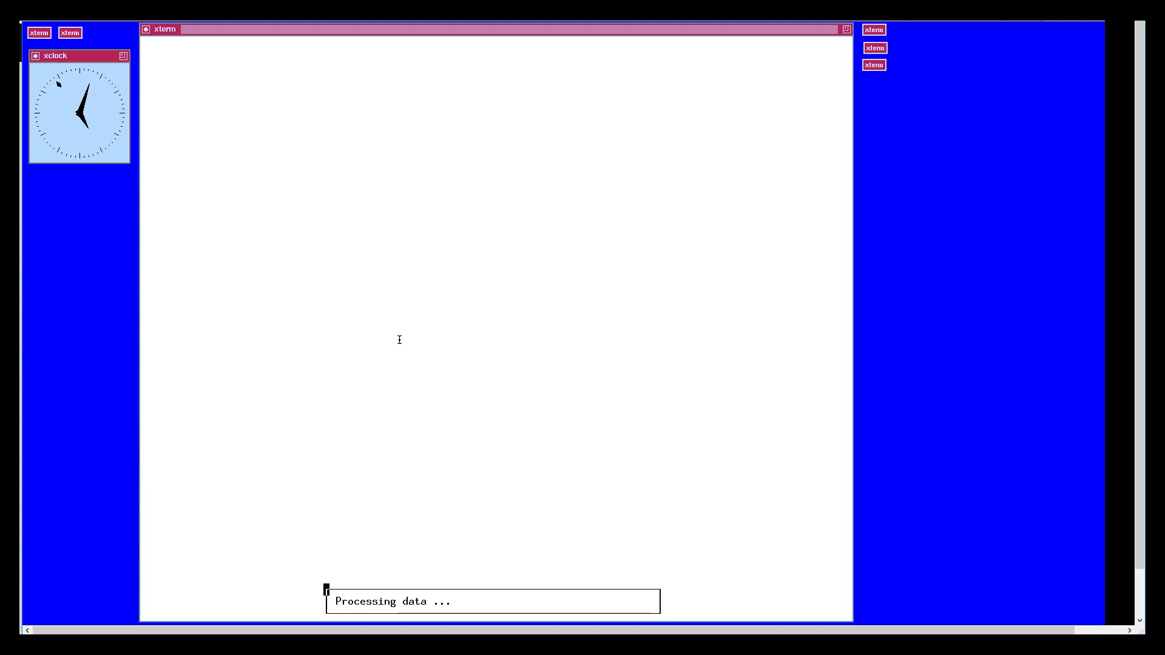
{"action": "key", "text": "Return"}
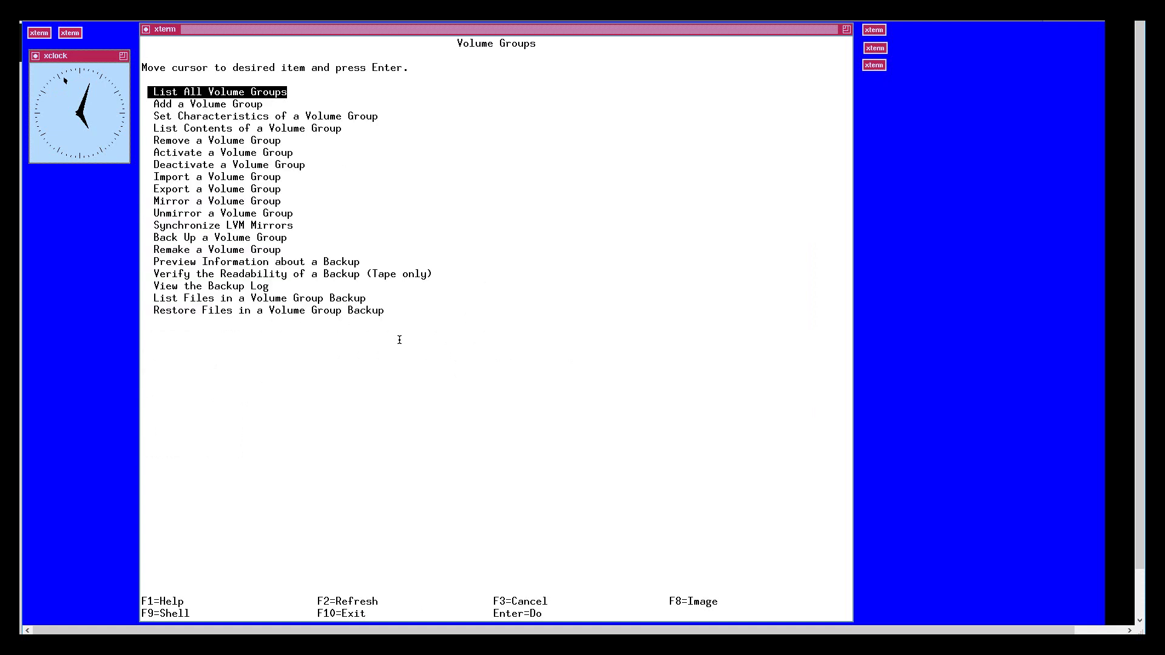
{"action": "key", "text": "Down"}
{"action": "key", "text": "Return"}
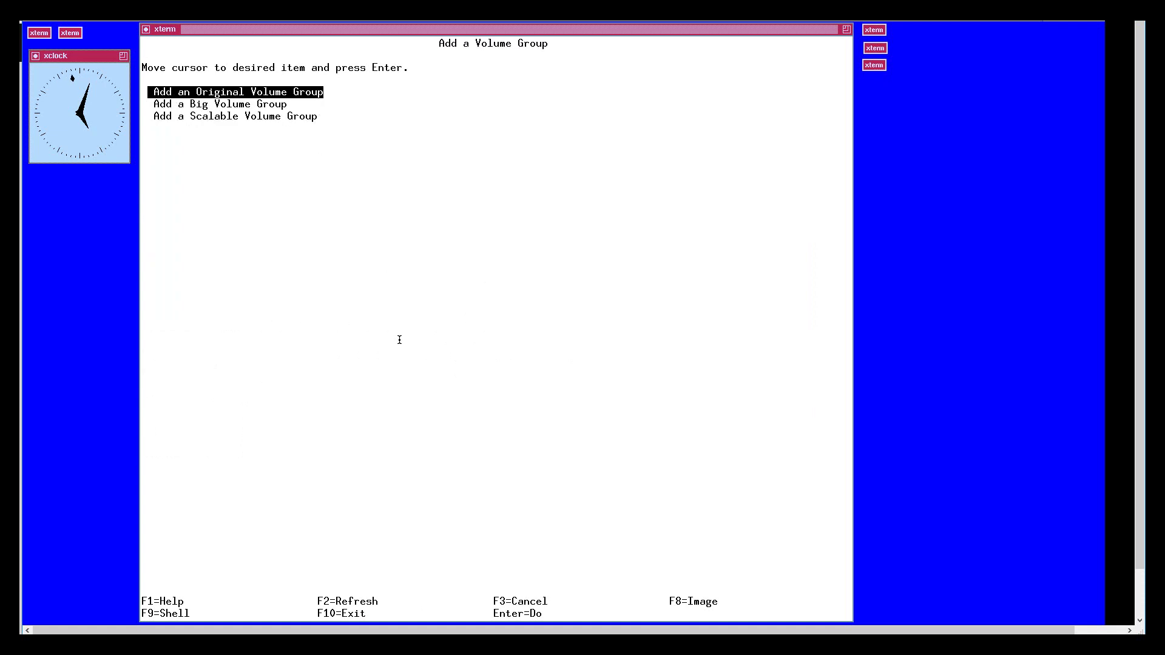
{"action": "key", "text": "Return"}
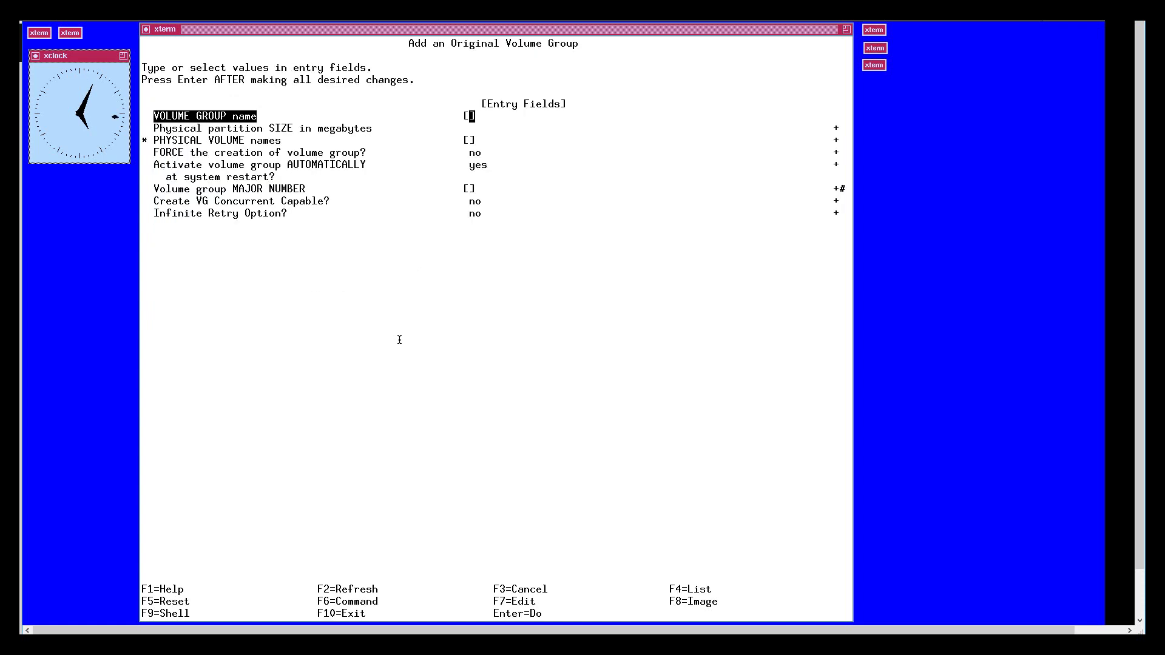
{"action": "type", "text": "datavg"}
{"action": "key", "text": "Down"}
{"action": "key", "text": "Down"}
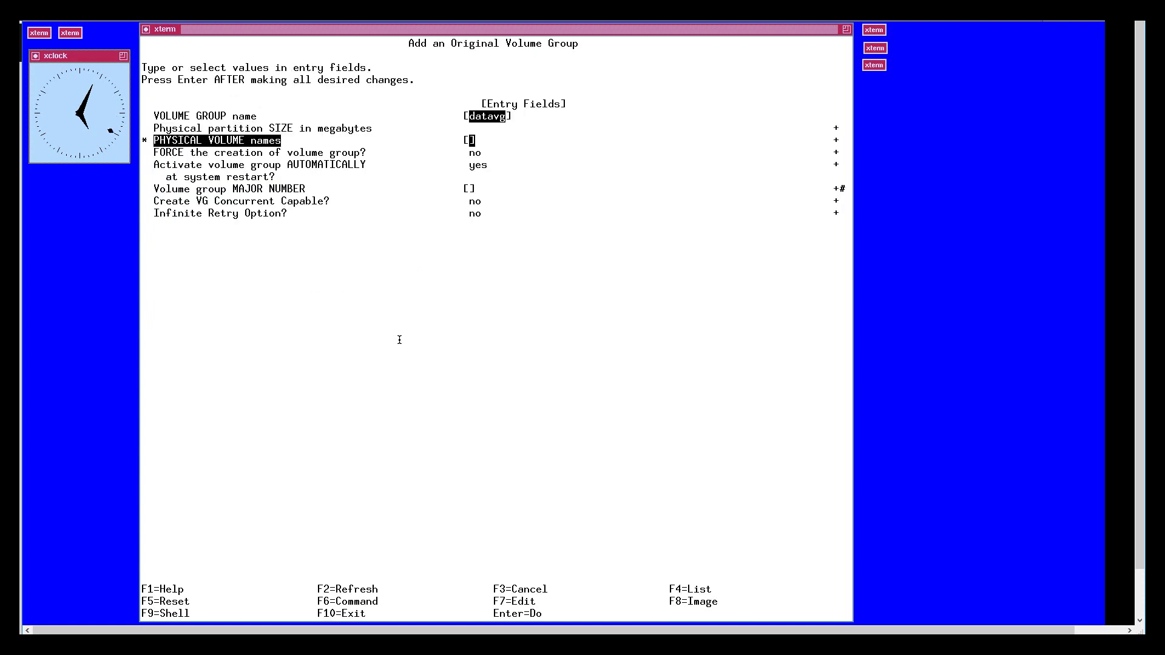
Step: Assign hdisk1, hdisk2 and hdisk3 as the physical volumes of datavg and create the volume group
{"action": "key", "text": "F4"}
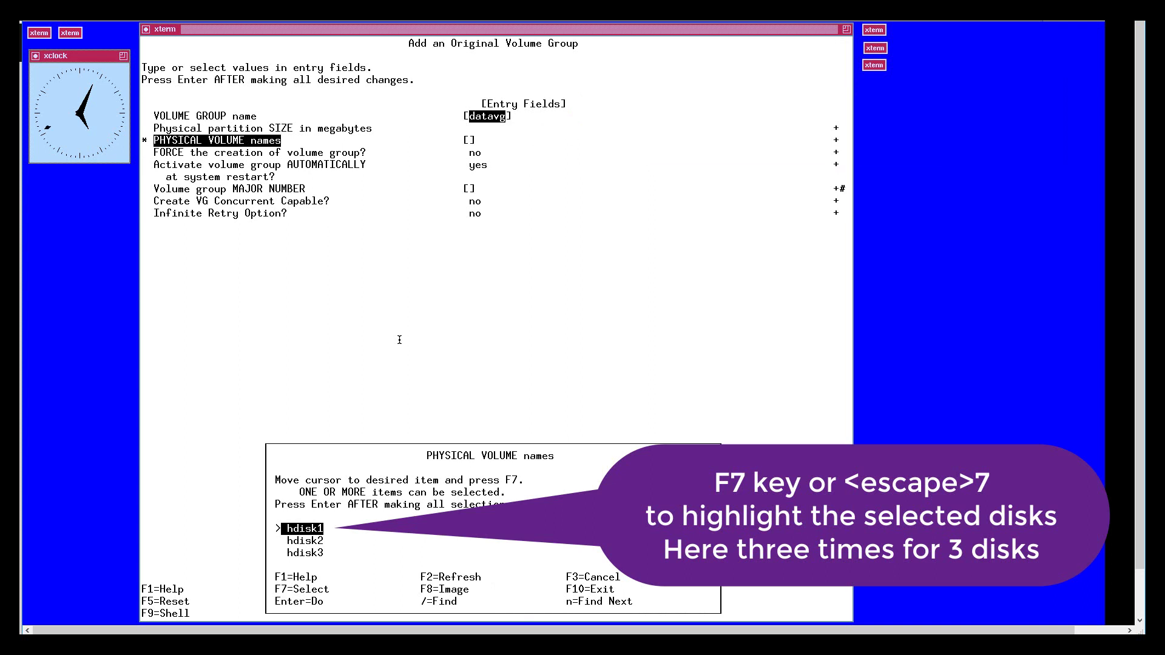
{"action": "key", "text": "F7"}
{"action": "key", "text": "F7"}
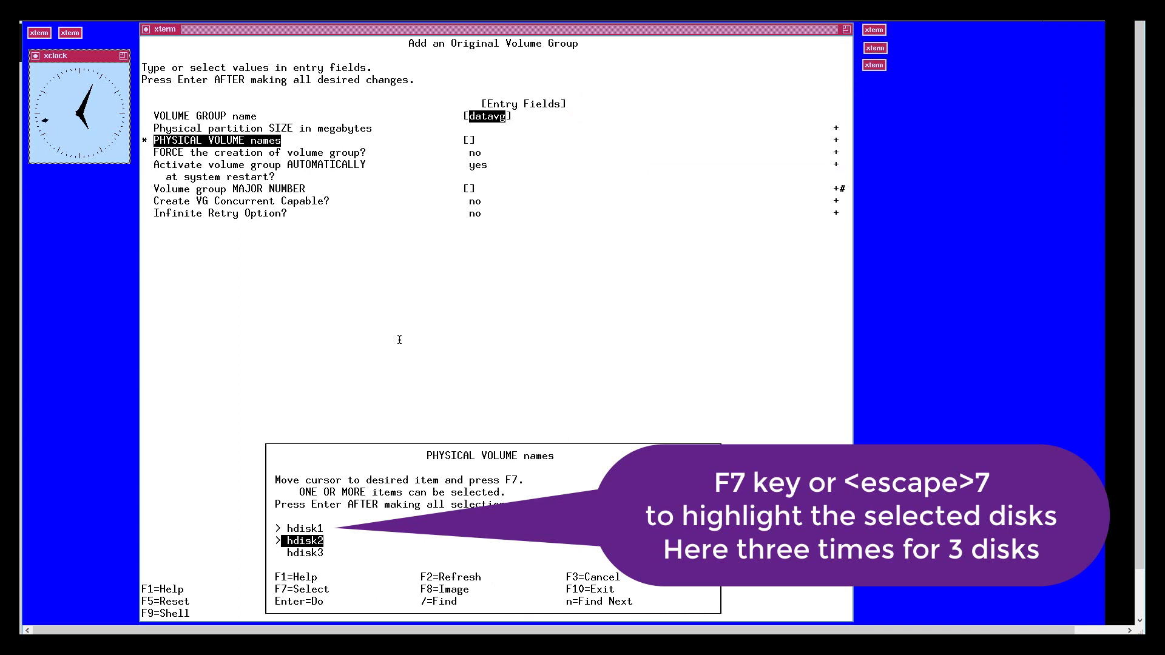
{"action": "key", "text": "Down"}
{"action": "key", "text": "F7"}
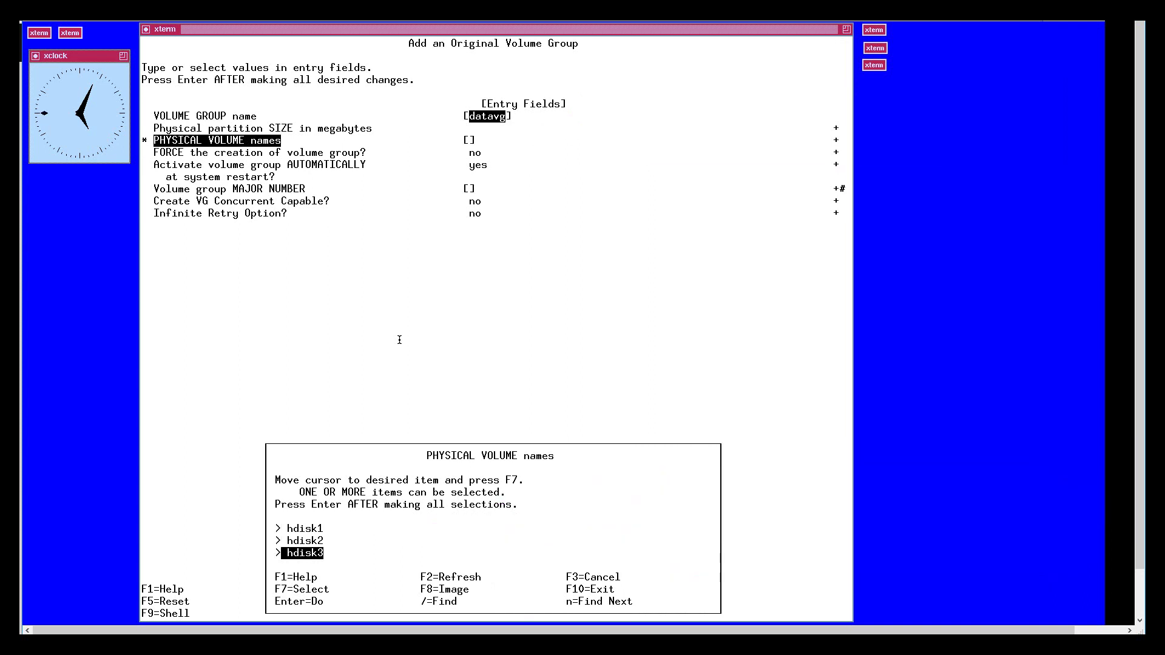
{"action": "key", "text": "Return"}
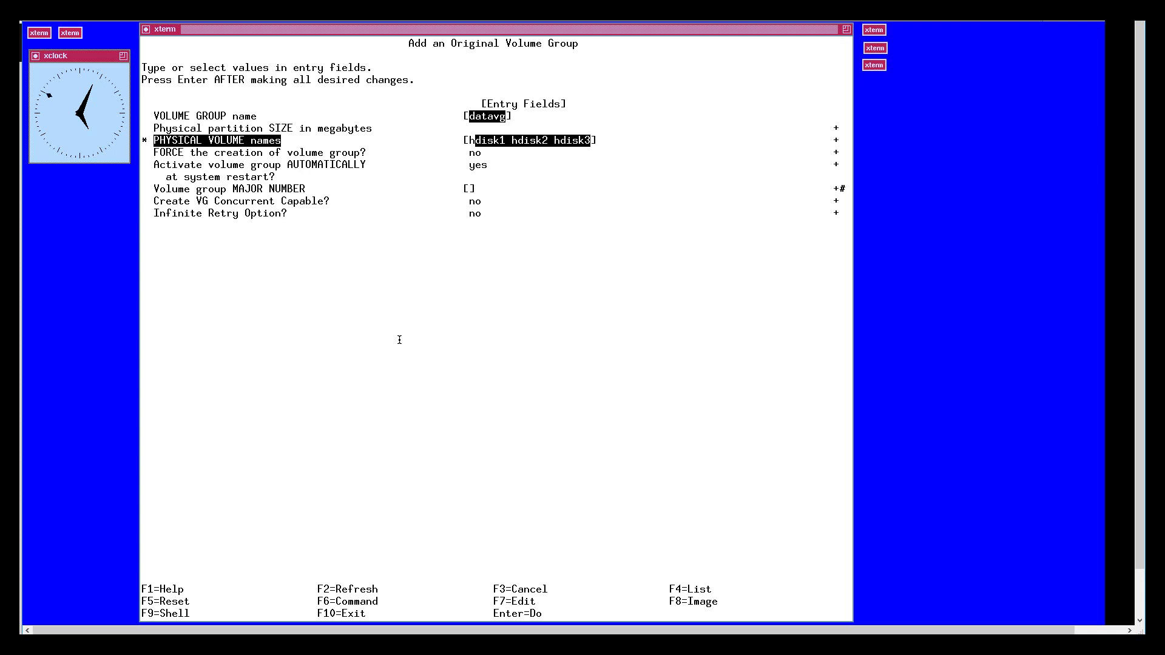
{"action": "key", "text": "Return"}
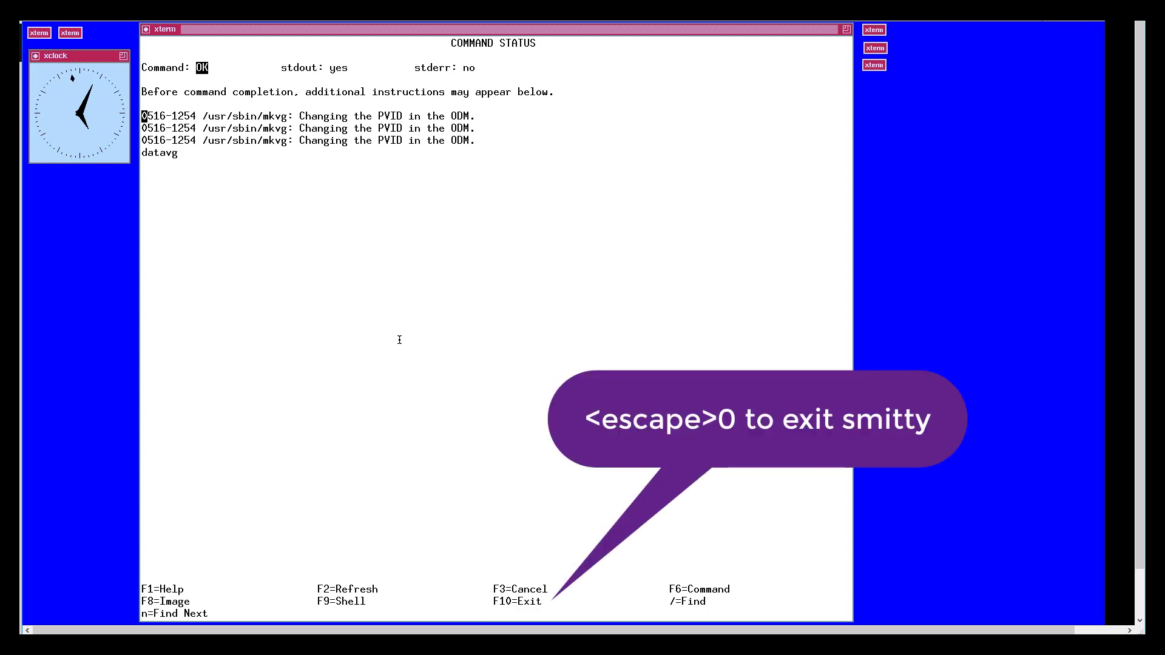
Step: Exit smitty and list the volume groups with lsvg and the physical volumes with lspv
{"action": "key", "text": "Escape"}
{"action": "type", "text": "0ls -l"}
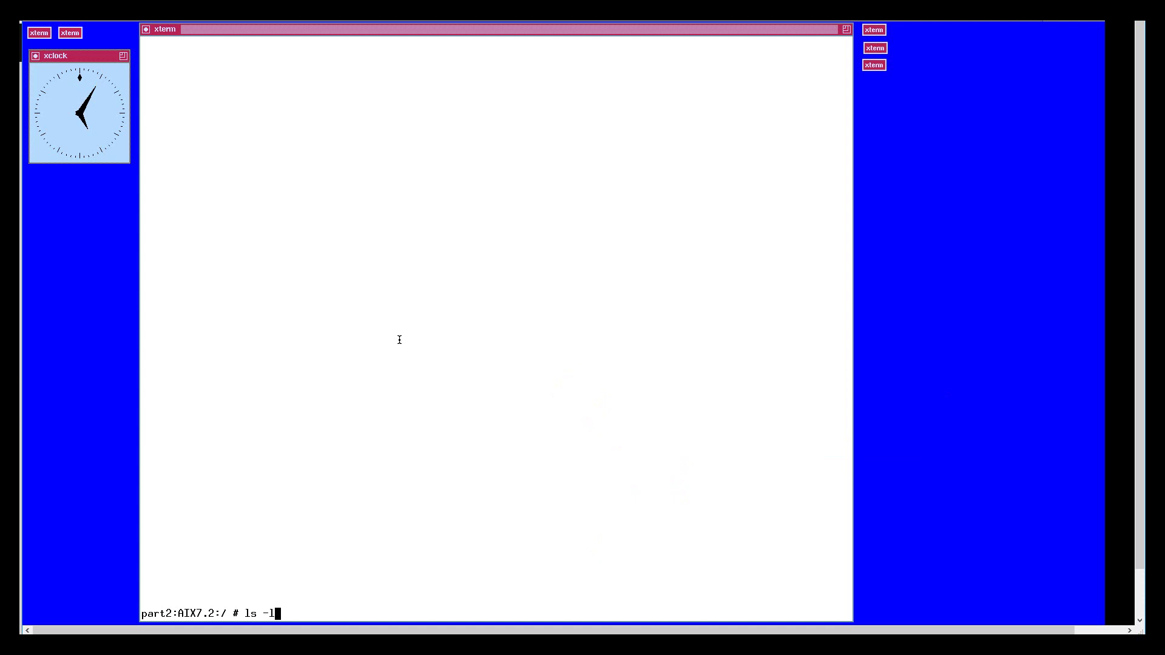
{"action": "key", "text": "BackSpace"}
{"action": "key", "text": "BackSpace"}
{"action": "key", "text": "BackSpace"}
{"action": "type", "text": "vg"}
{"action": "key", "text": "Return"}
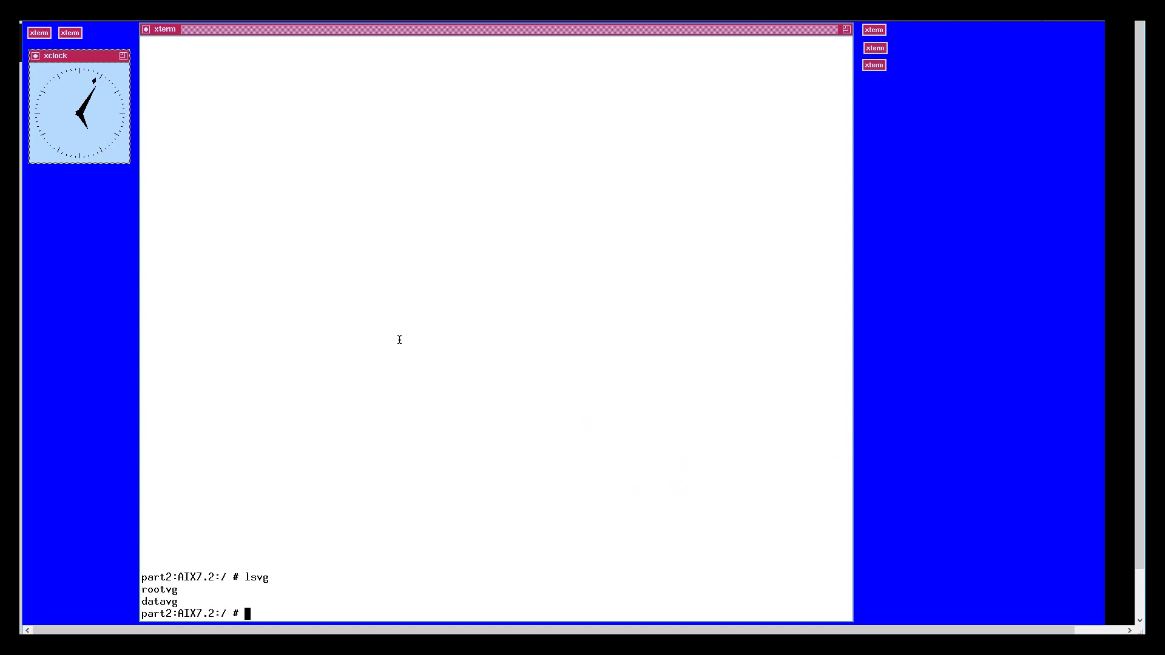
{"action": "type", "text": "lspv"}
{"action": "key", "text": "Return"}
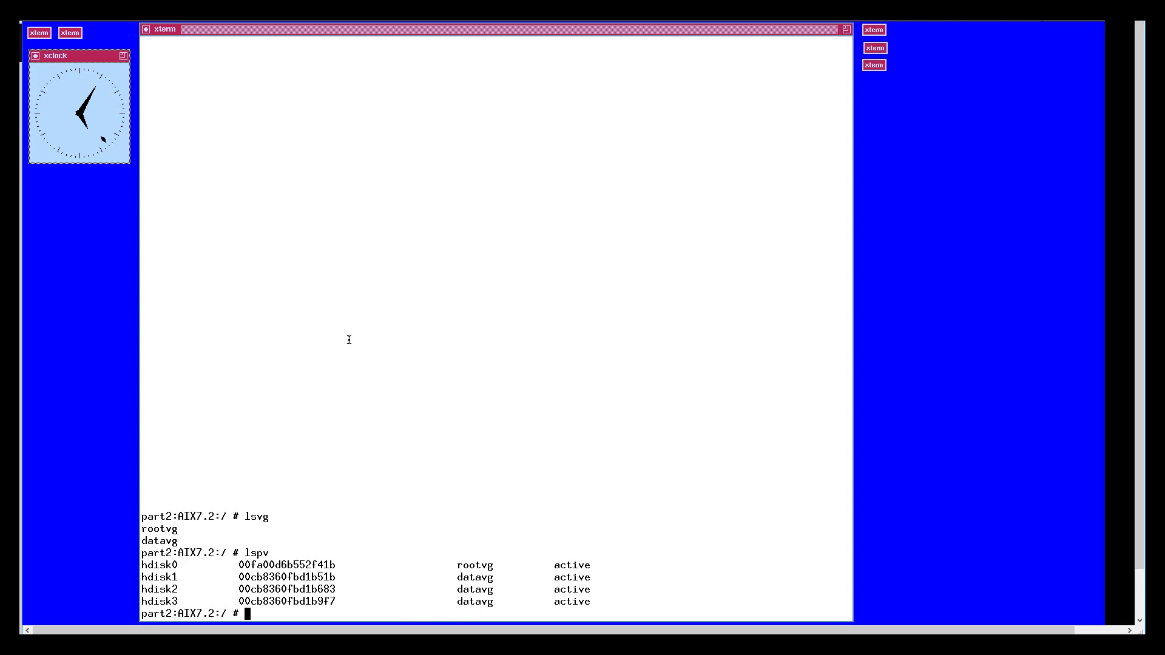
Step: Start adding an enhanced journaled file system in the datavg volume group through smitty jfs2
{"action": "type", "text": "smitty jfs2"}
{"action": "key", "text": "Return"}
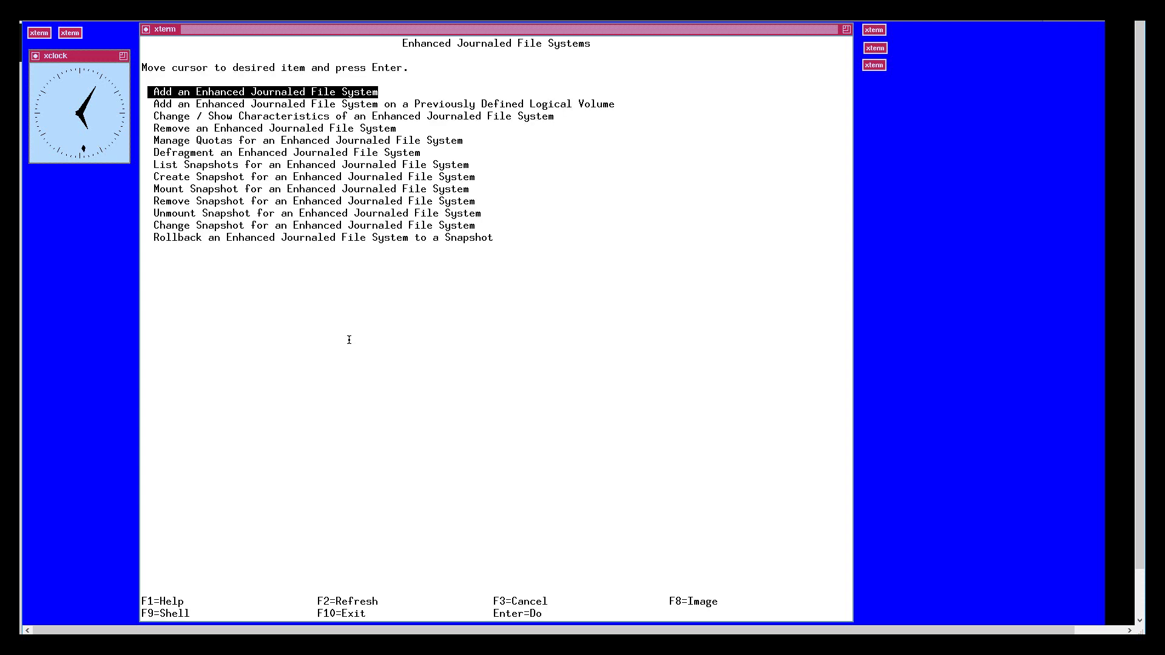
{"action": "key", "text": "Return"}
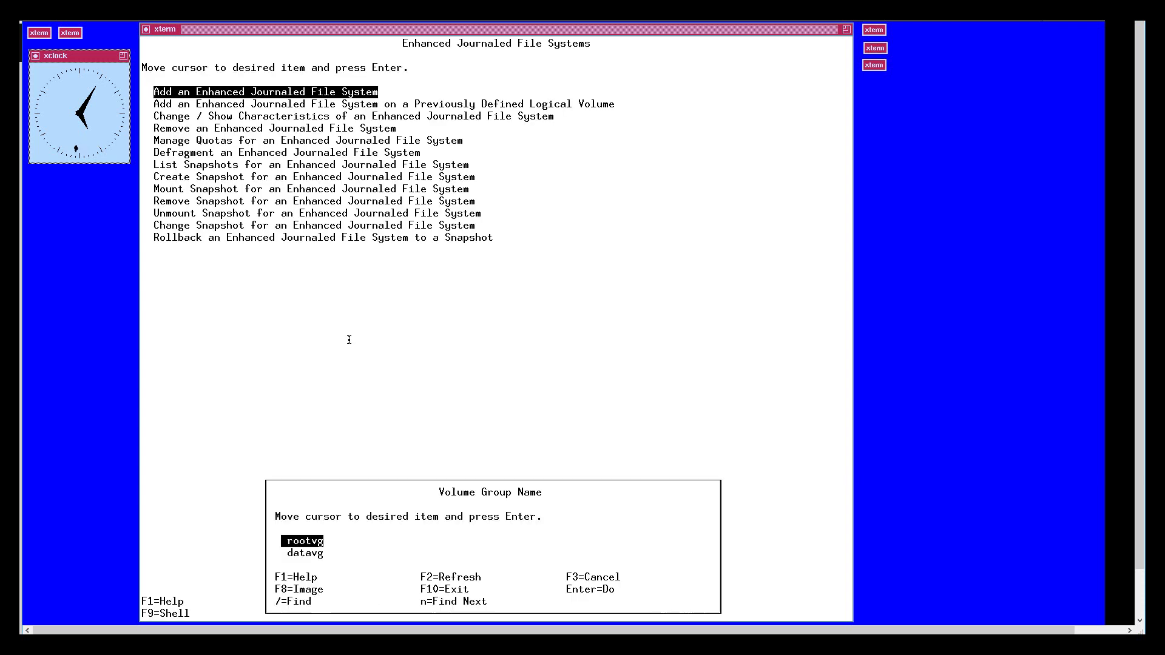
{"action": "key", "text": "Down"}
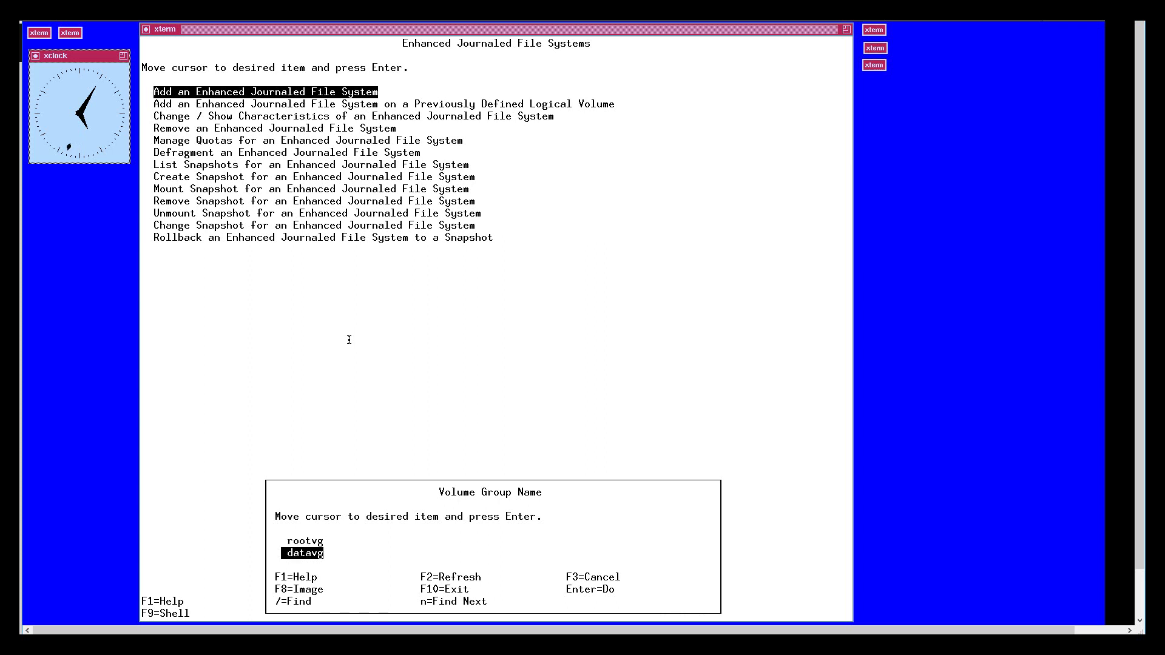
{"action": "key", "text": "Return"}
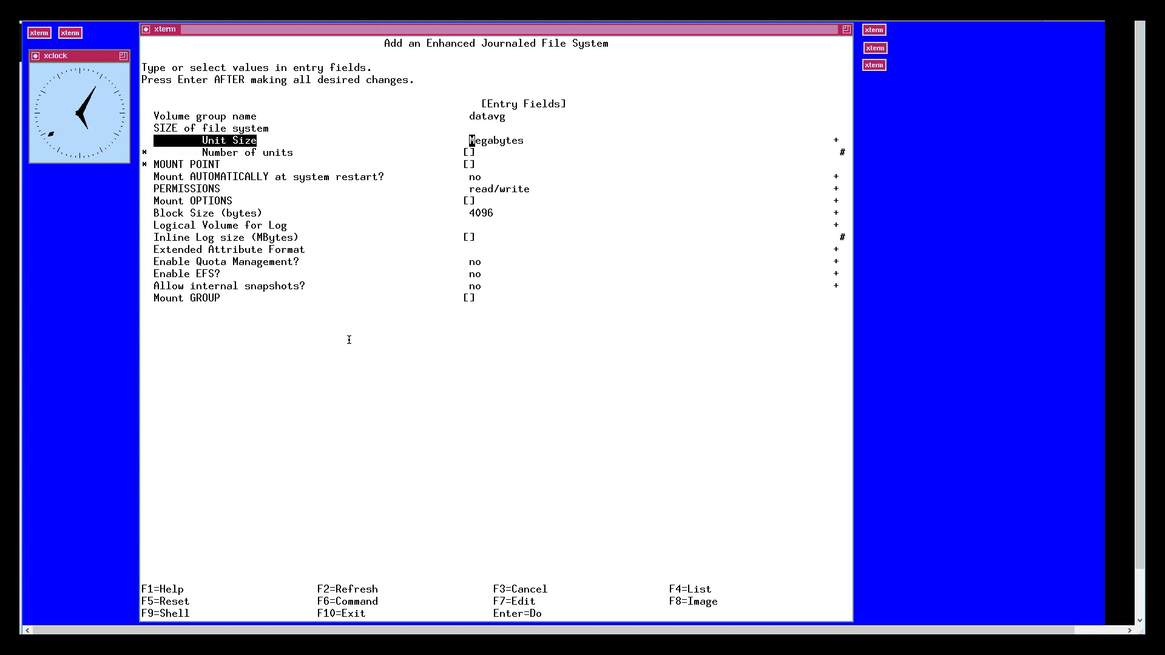
Step: Set the file system size to 100 Gigabytes, mount point /scratch and automatic mounting at restart to yes, and create it
{"action": "key", "text": "Tab"}
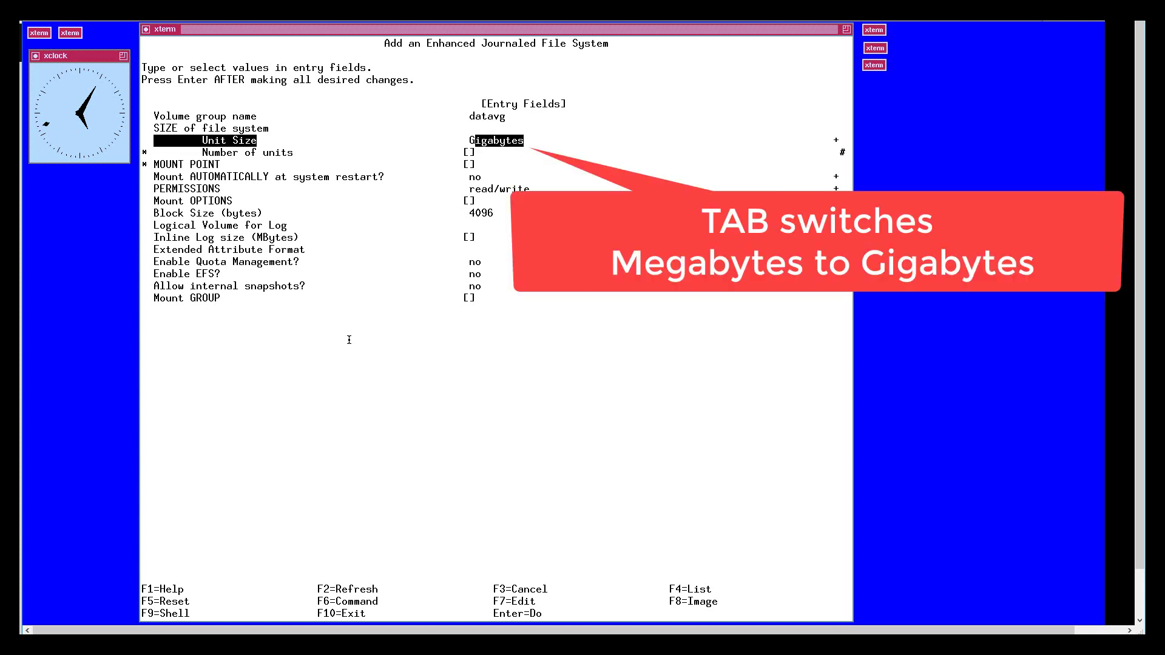
{"action": "key", "text": "Down"}
{"action": "type", "text": "100"}
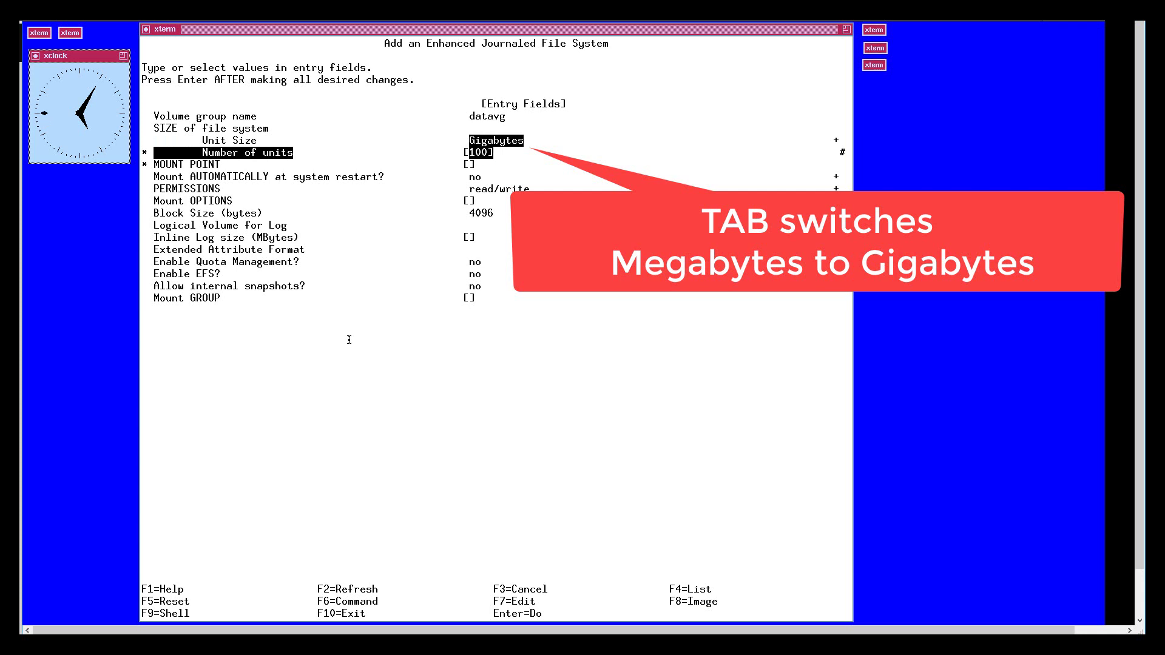
{"action": "key", "text": "Down"}
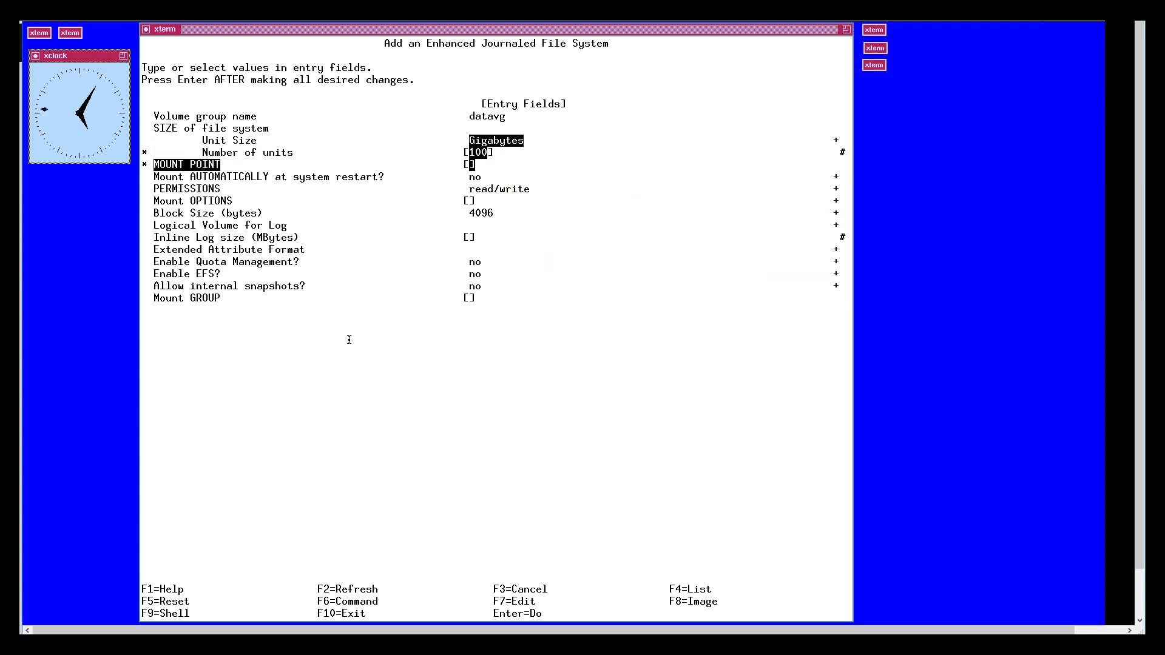
{"action": "type", "text": "/scratch"}
{"action": "key", "text": "Down"}
{"action": "key", "text": "Tab"}
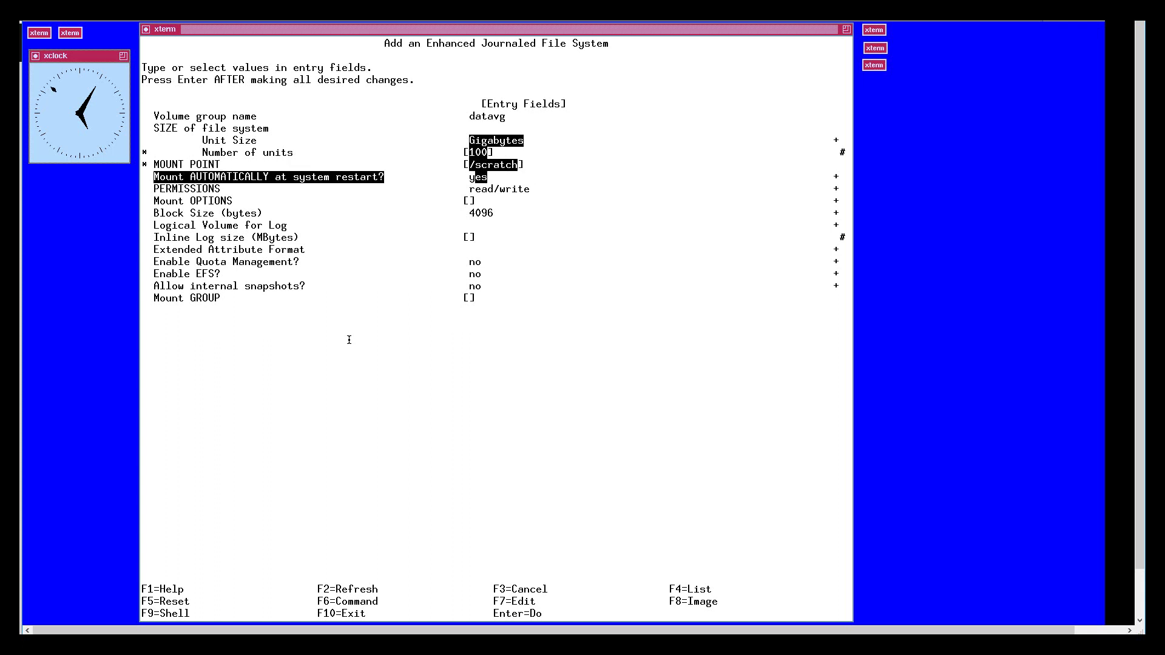
{"action": "key", "text": "Return"}
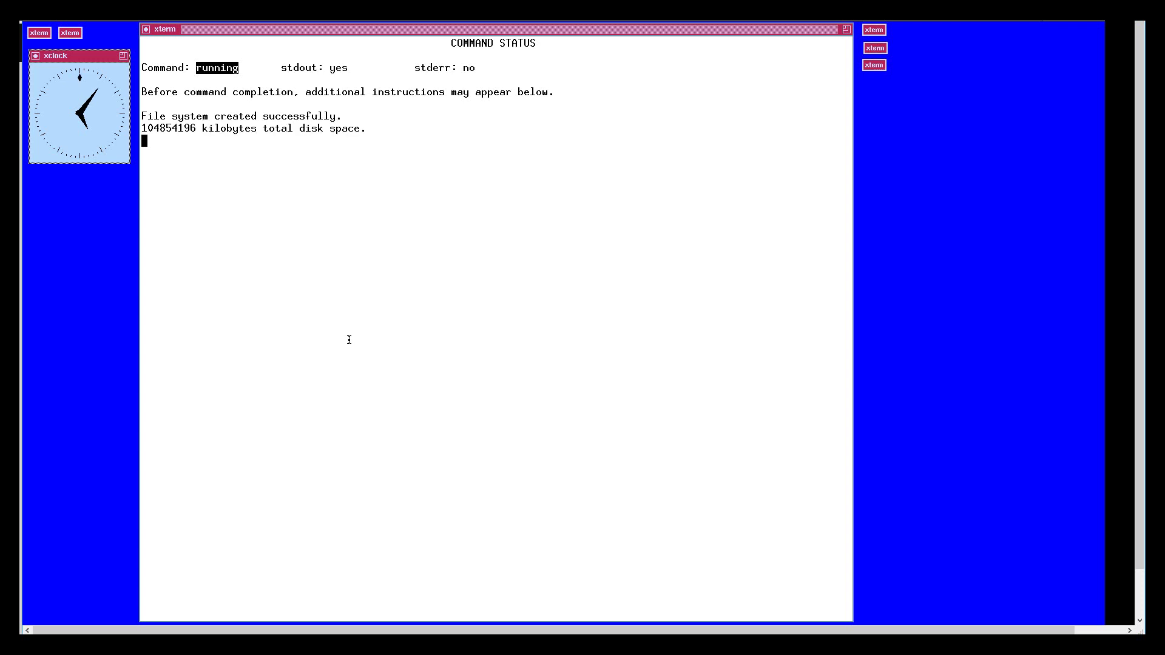
Step: Exit smitty and list the mounted file systems in megabytes with df -m
{"action": "key", "text": "F10"}
{"action": "type", "text": "d"}
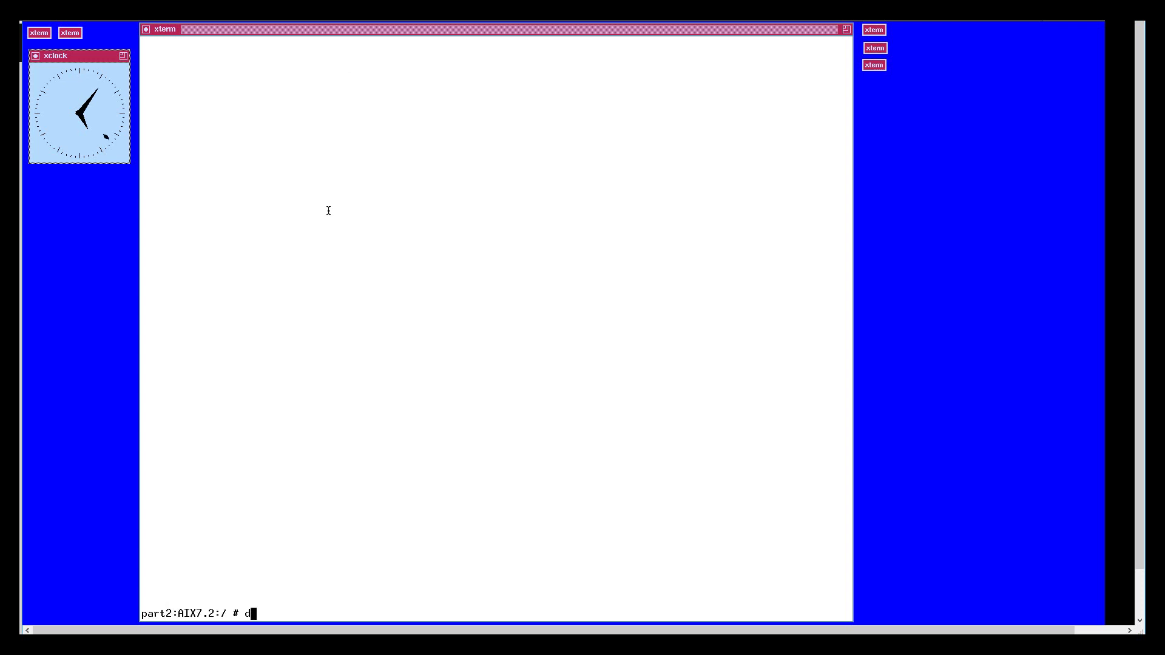
{"action": "type", "text": "f -m"}
{"action": "key", "text": "Return"}
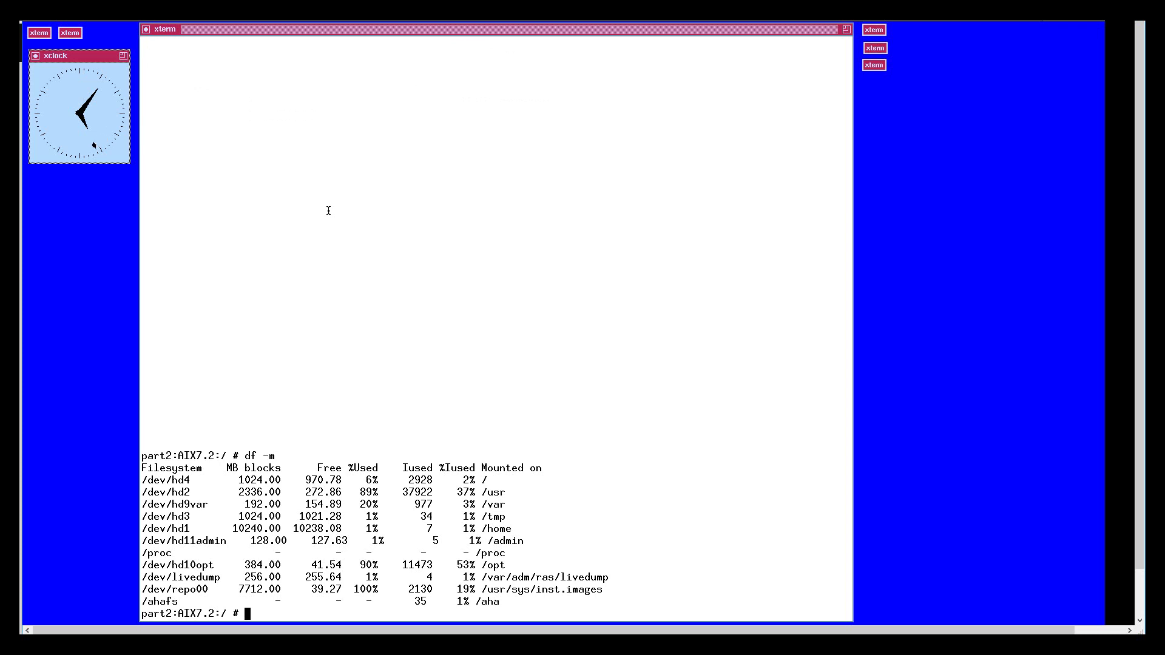
Step: Mount /scratch and list the file systems in gigabytes with df -g
{"action": "type", "text": "mount /scratch"}
{"action": "key", "text": "Return"}
{"action": "type", "text": "df -g"}
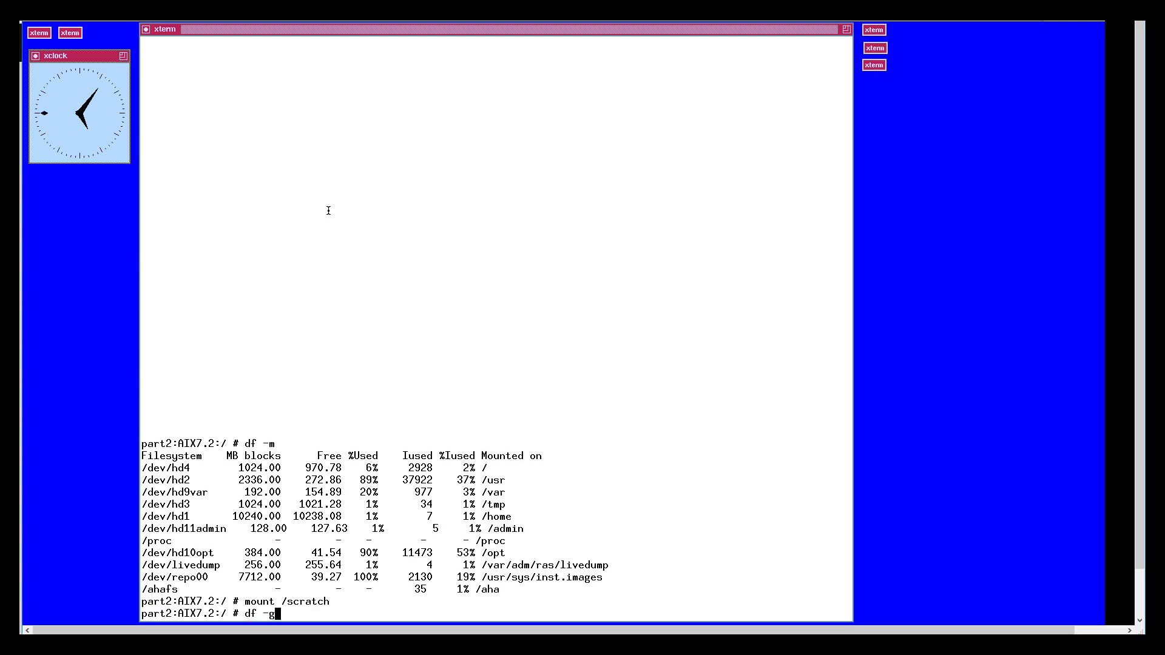
{"action": "key", "text": "Return"}
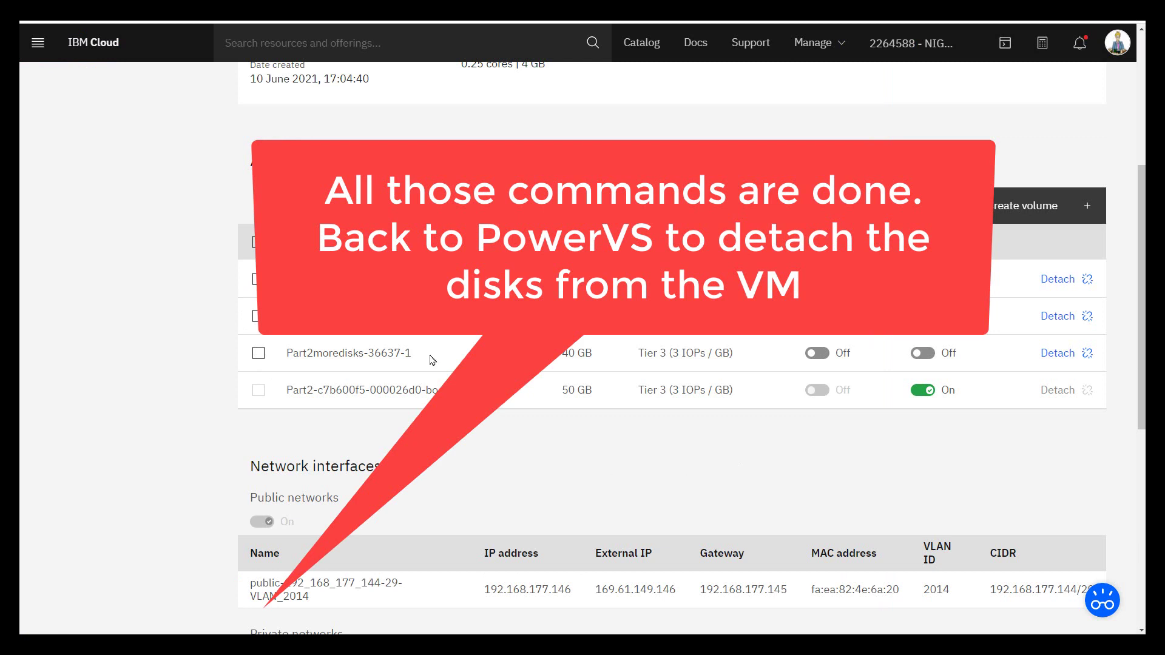
Step: Switch to IBM Cloud and detach the volumes Part2moredisks-36637-1, Part2moredisks-36637-2 and Part2moredisks-36637-3 from the Part2 instance
{"action": "left_click", "coordinate": [1060, 355]}
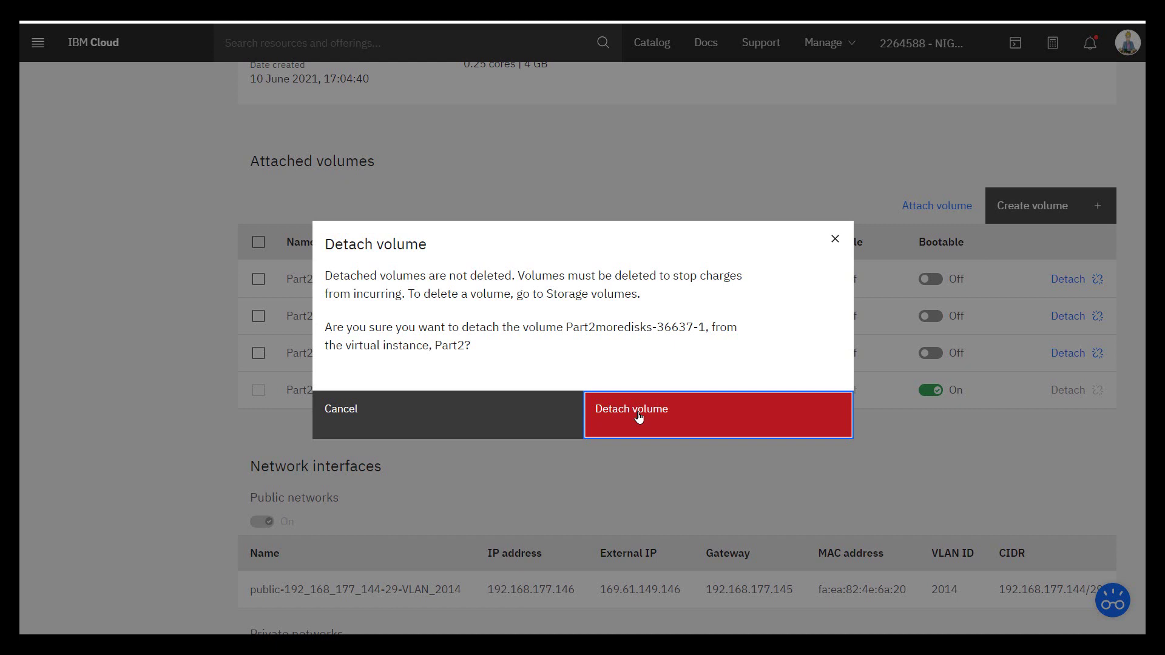
{"action": "left_click", "coordinate": [638, 414]}
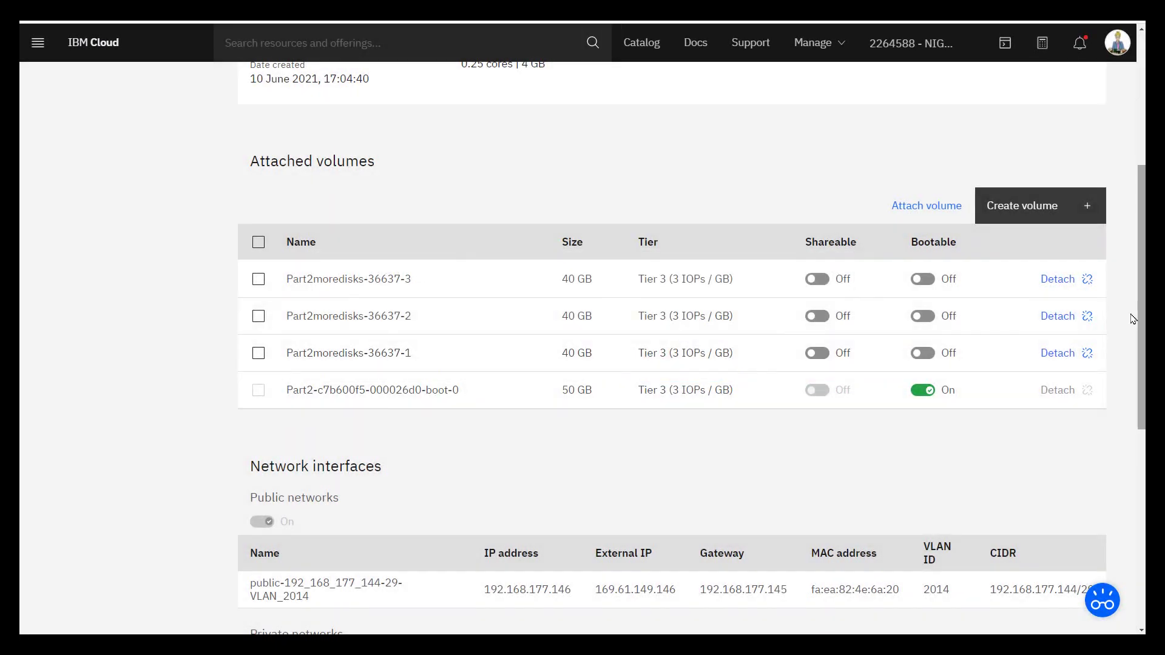
{"action": "left_click", "coordinate": [1062, 315]}
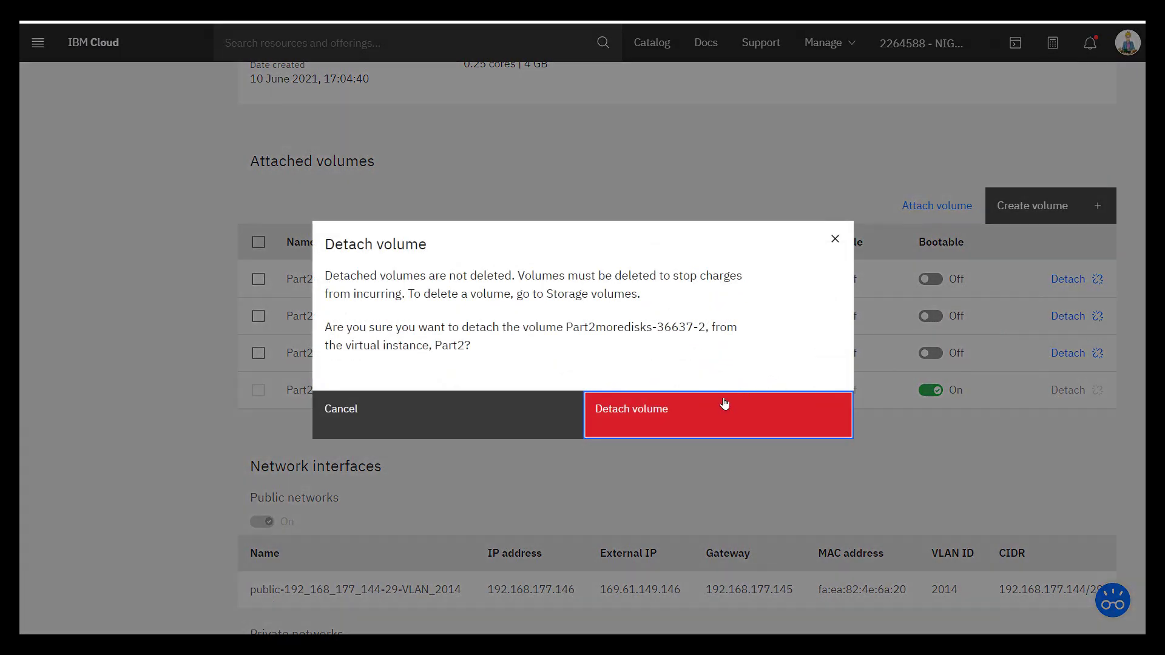
{"action": "left_click", "coordinate": [696, 416]}
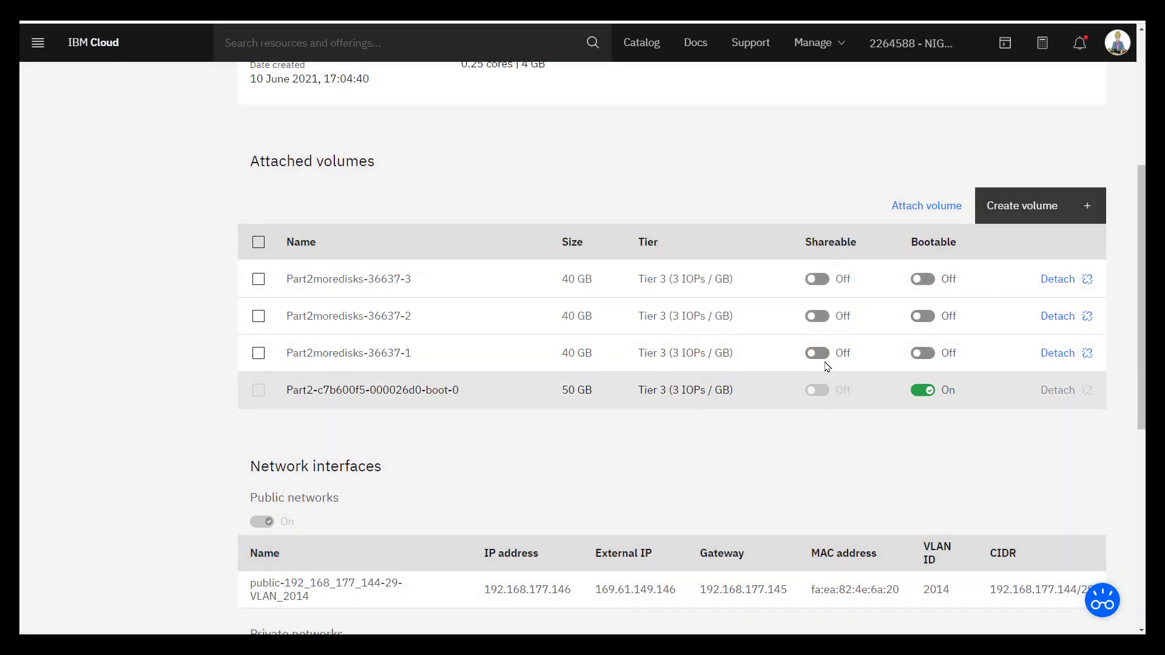
{"action": "left_click", "coordinate": [1057, 284]}
{"action": "left_click", "coordinate": [639, 415]}
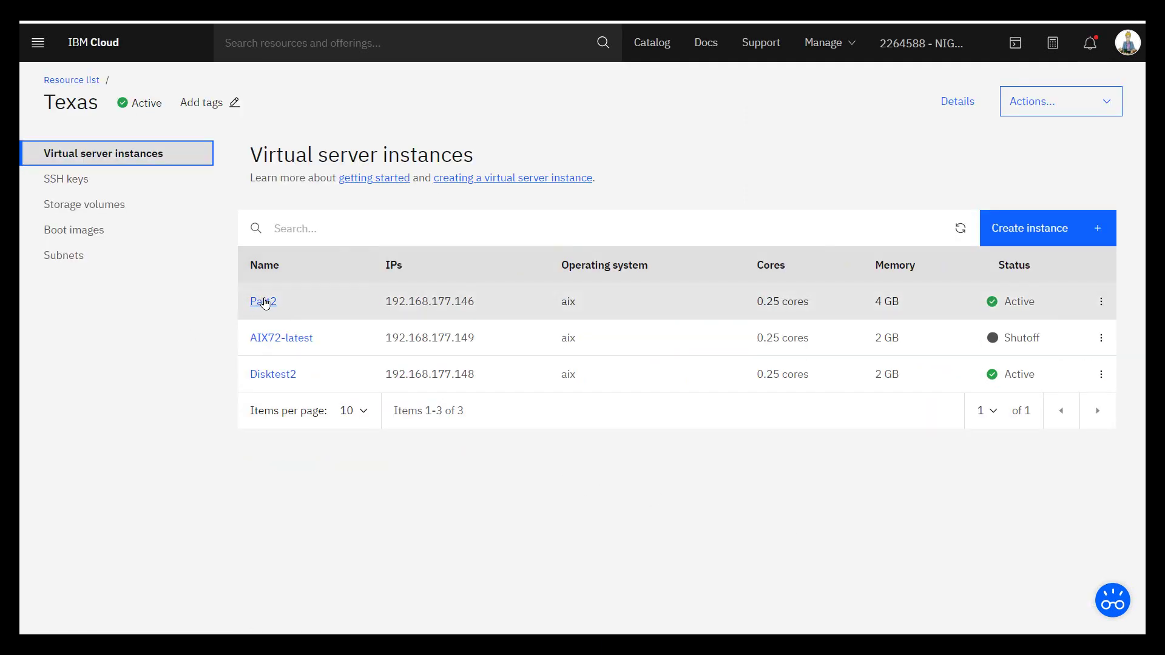
Step: Open the Part2 server instance and check which volumes are still attached to it
{"action": "left_click", "coordinate": [264, 303]}
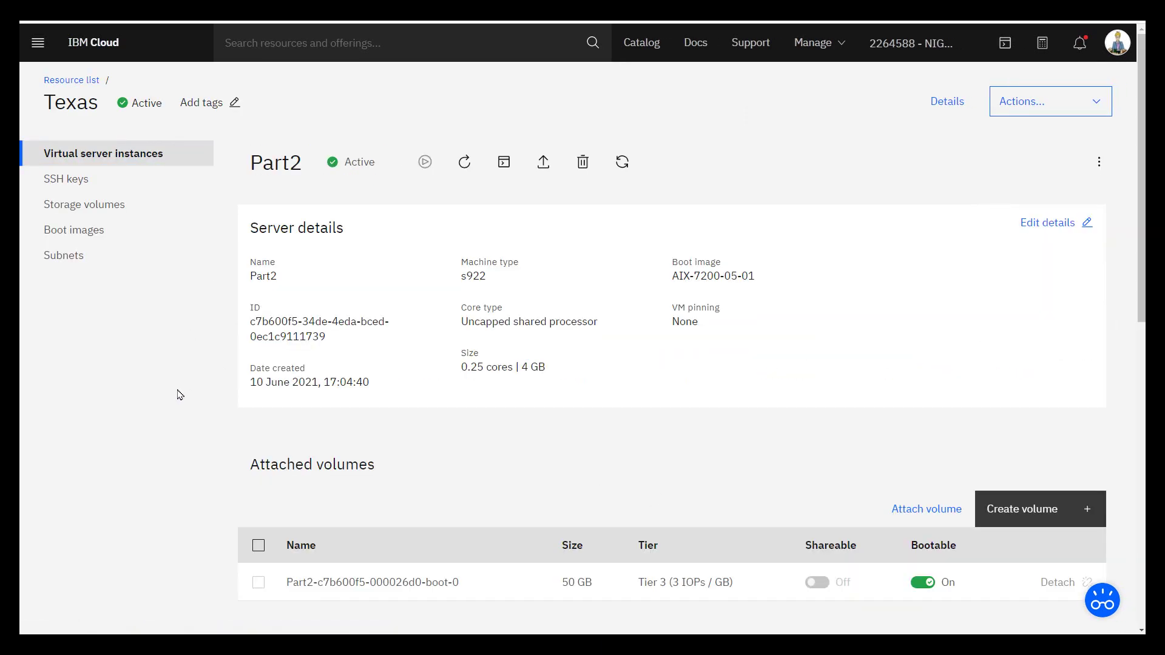
{"action": "scroll", "coordinate": [178, 392], "scroll_direction": "down", "scroll_amount": 5}
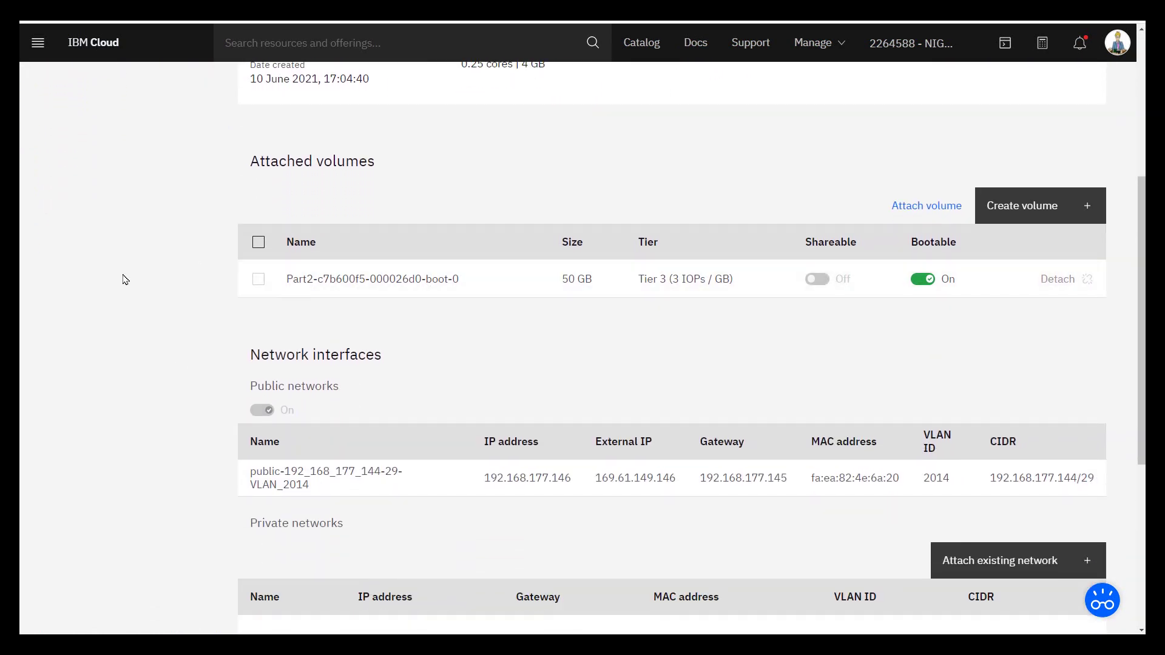
{"action": "scroll", "coordinate": [125, 279], "scroll_direction": "up", "scroll_amount": 4}
{"action": "scroll", "coordinate": [122, 273], "scroll_direction": "up", "scroll_amount": 1}
Step: Start a new storage volume from the workspace's storage volumes and name it Master-Repo
{"action": "left_click", "coordinate": [73, 206]}
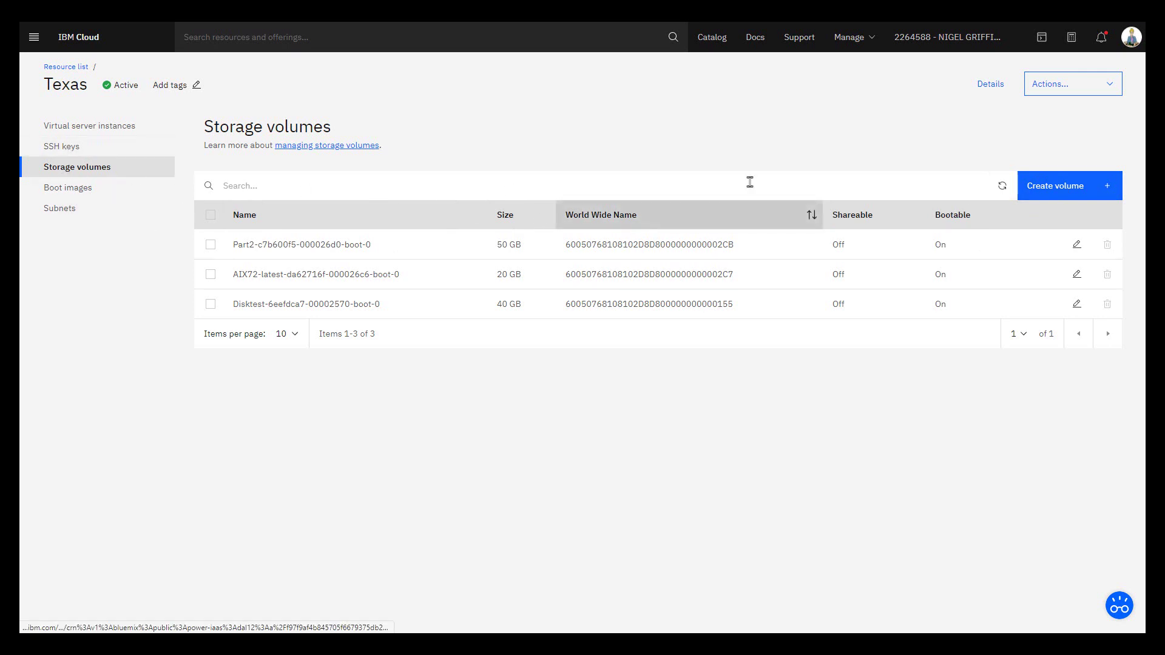
{"action": "left_click", "coordinate": [1054, 189]}
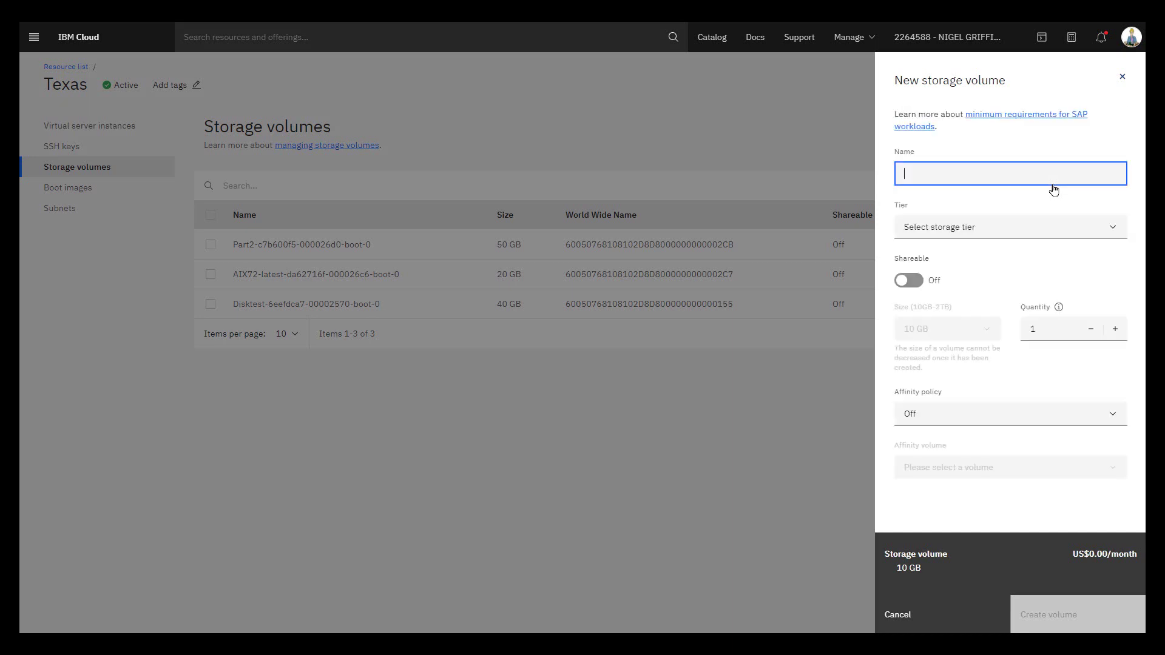
{"action": "left_click", "coordinate": [925, 171]}
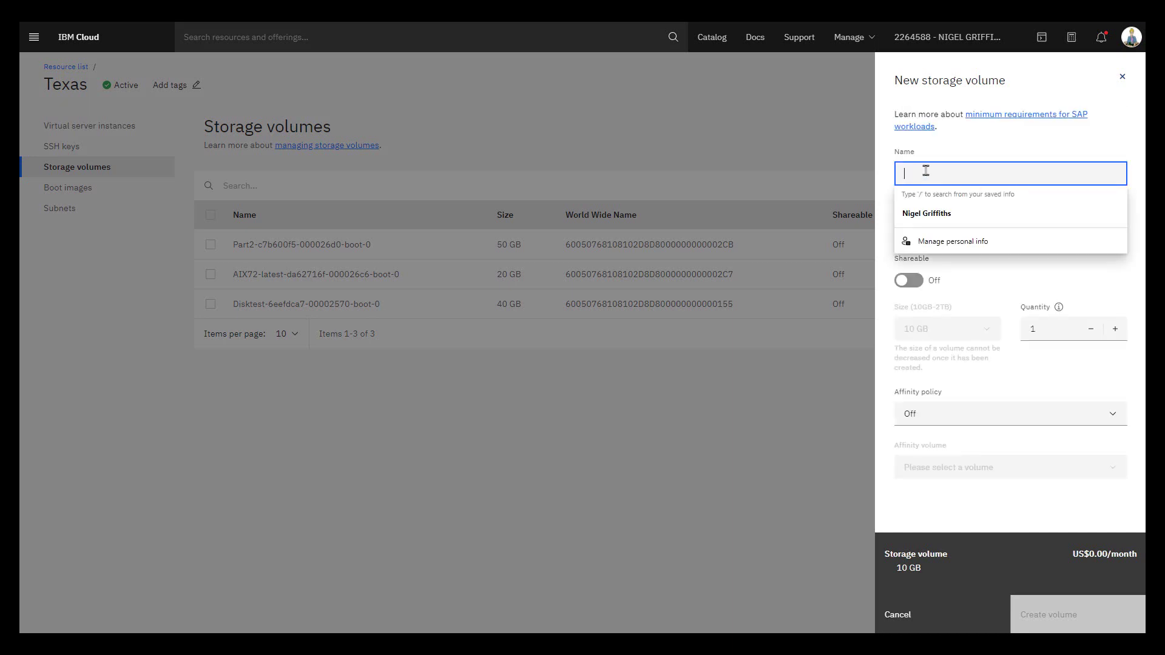
{"action": "type", "text": "Master-Rep"}
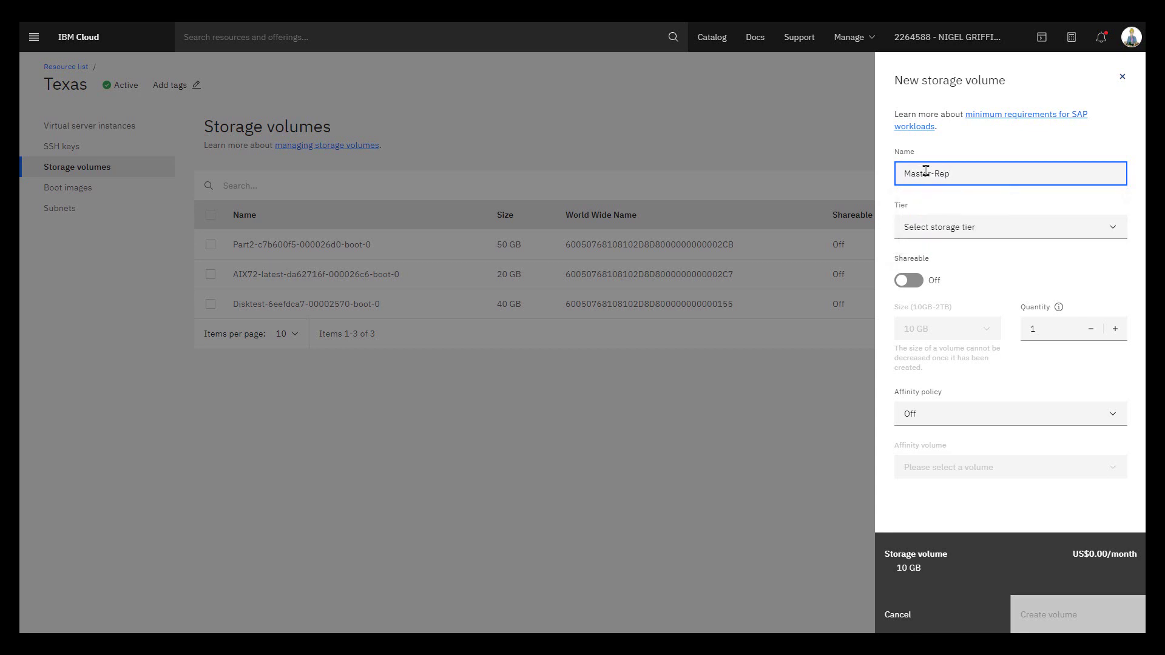
{"action": "type", "text": "o"}
Step: Set the new volume to Tier 3 (3 IOPs / GB) and 100 GB, and create it
{"action": "left_click", "coordinate": [962, 230]}
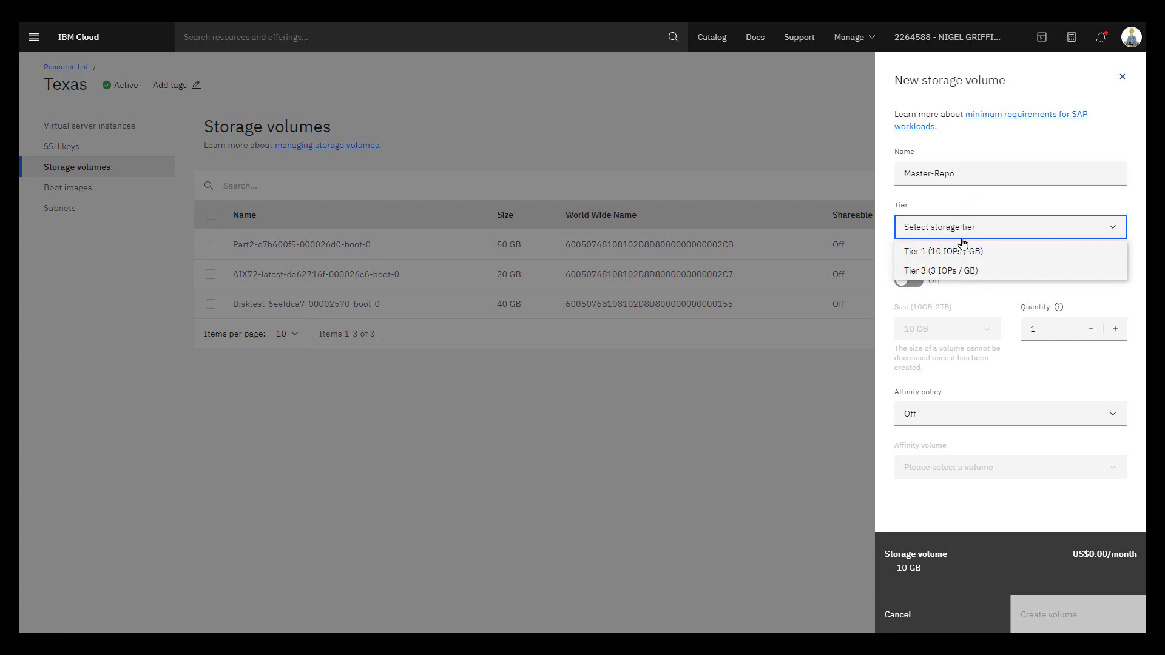
{"action": "left_click", "coordinate": [951, 274]}
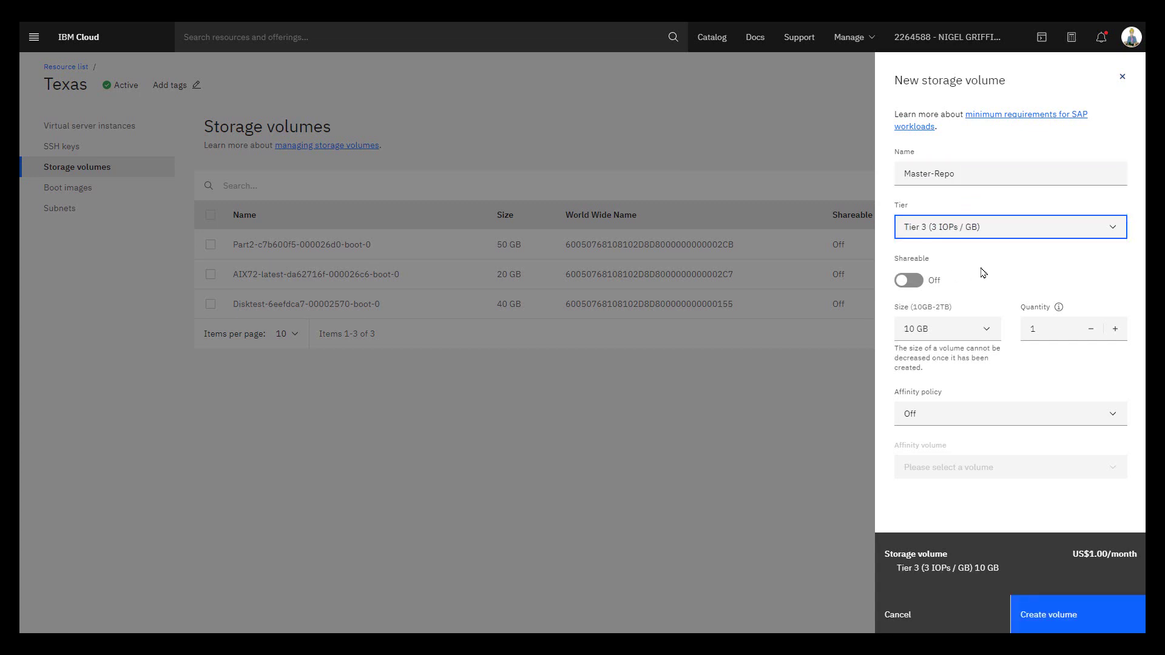
{"action": "left_click", "coordinate": [980, 334]}
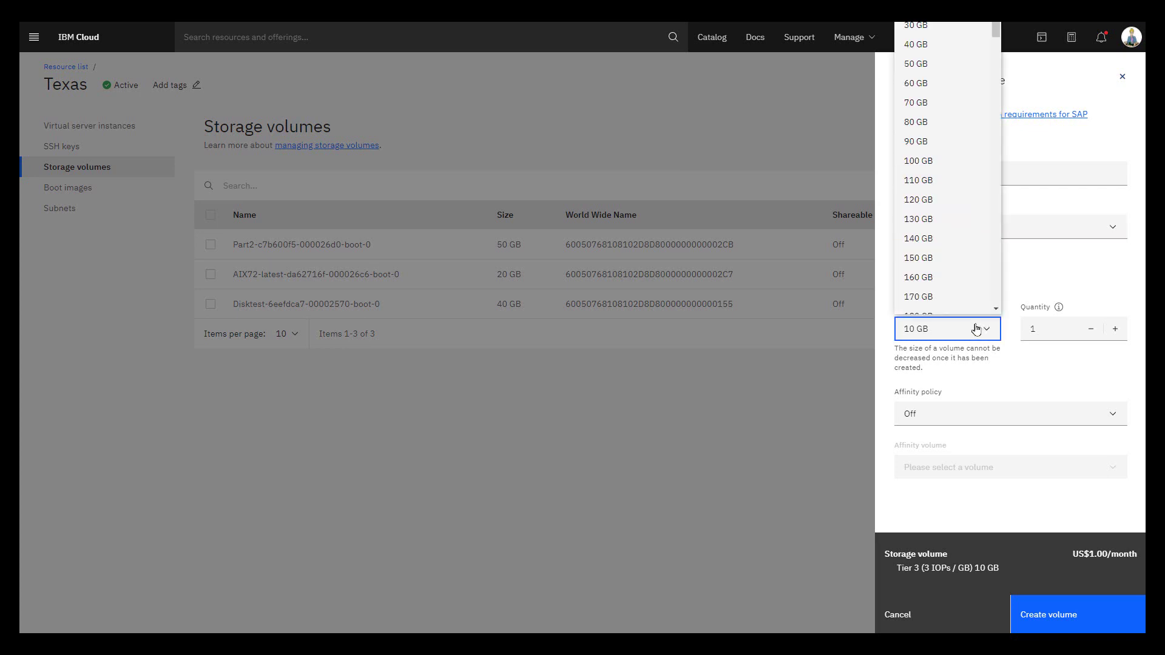
{"action": "left_click", "coordinate": [919, 150]}
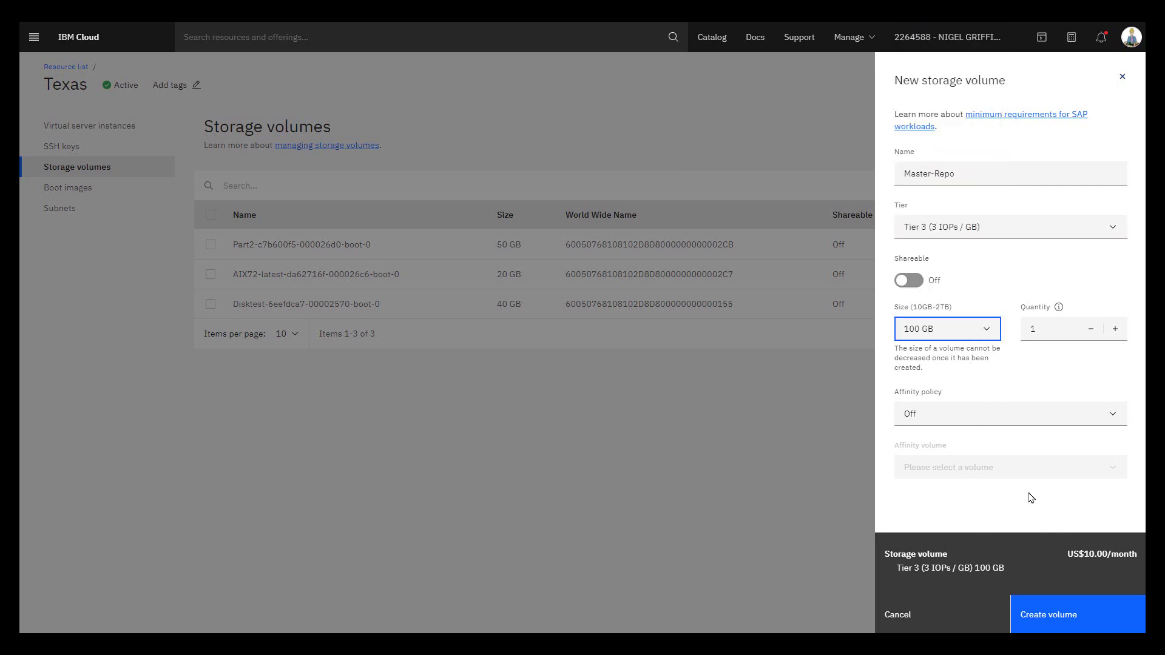
{"action": "left_click", "coordinate": [1046, 615]}
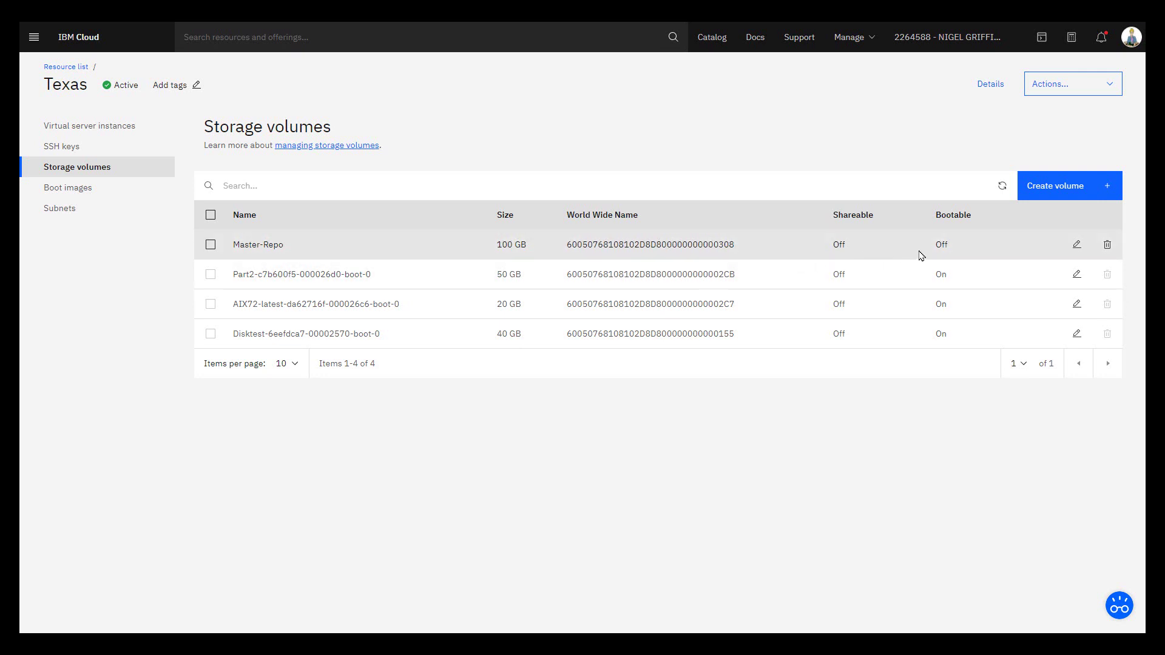
Step: Bring up the deletion confirmation for the Master-Repo volume and cancel it
{"action": "left_click", "coordinate": [1106, 245]}
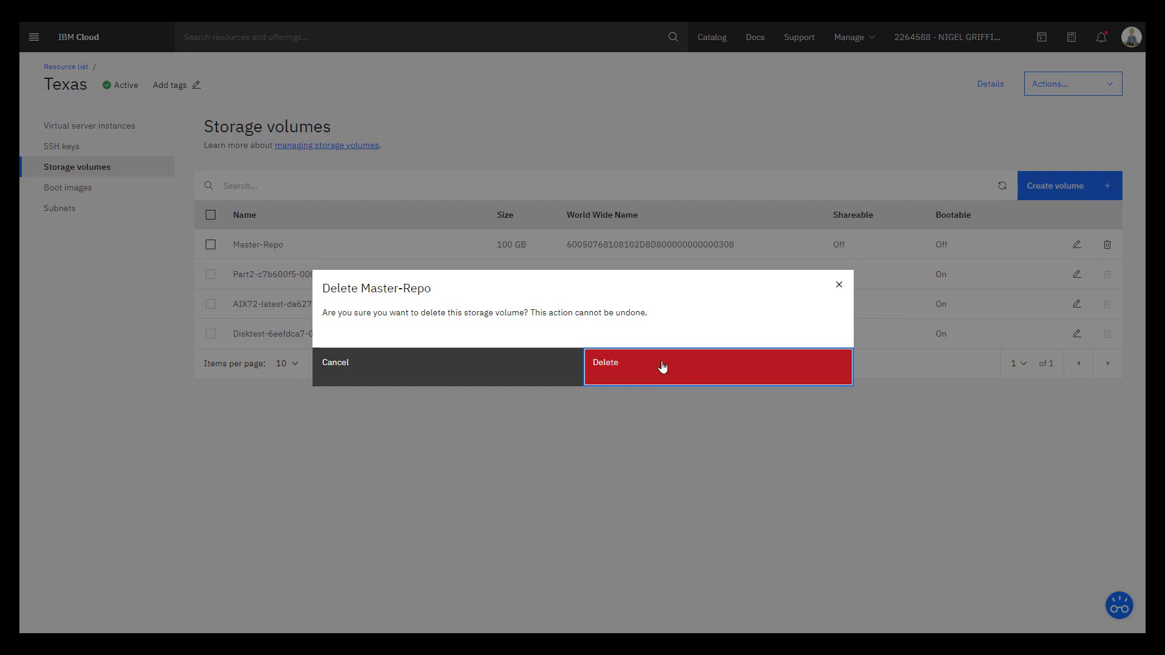
{"action": "left_click", "coordinate": [417, 367]}
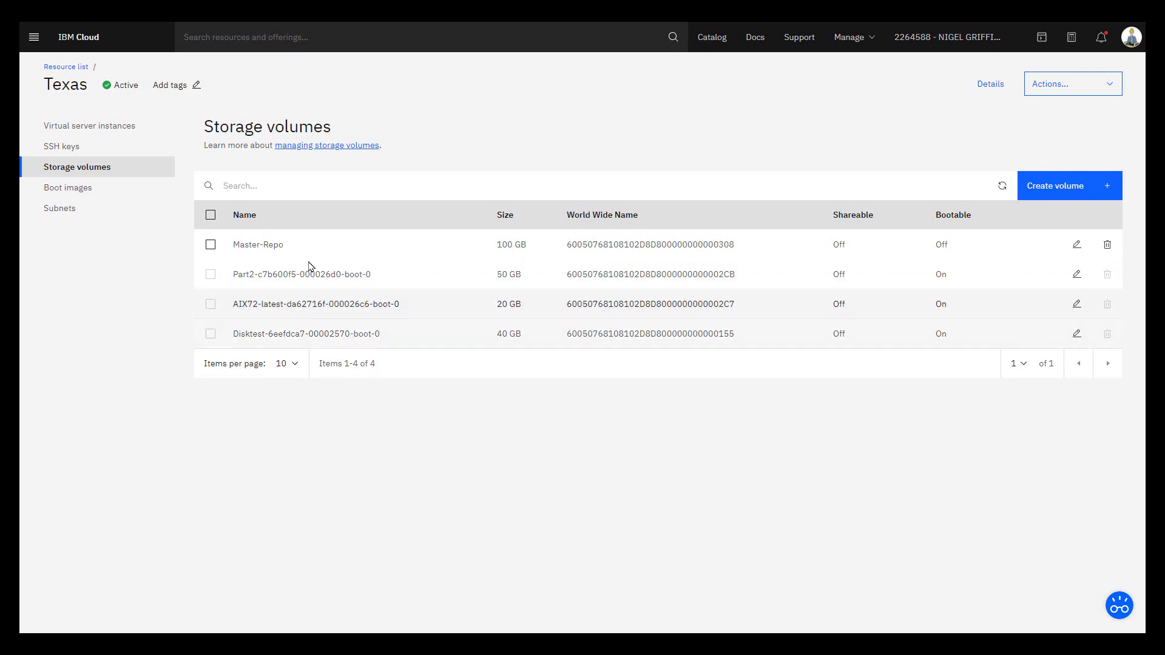
Step: Open the Disktest2 server instance and attach the existing Master-Repo volume to it
{"action": "left_click", "coordinate": [96, 127]}
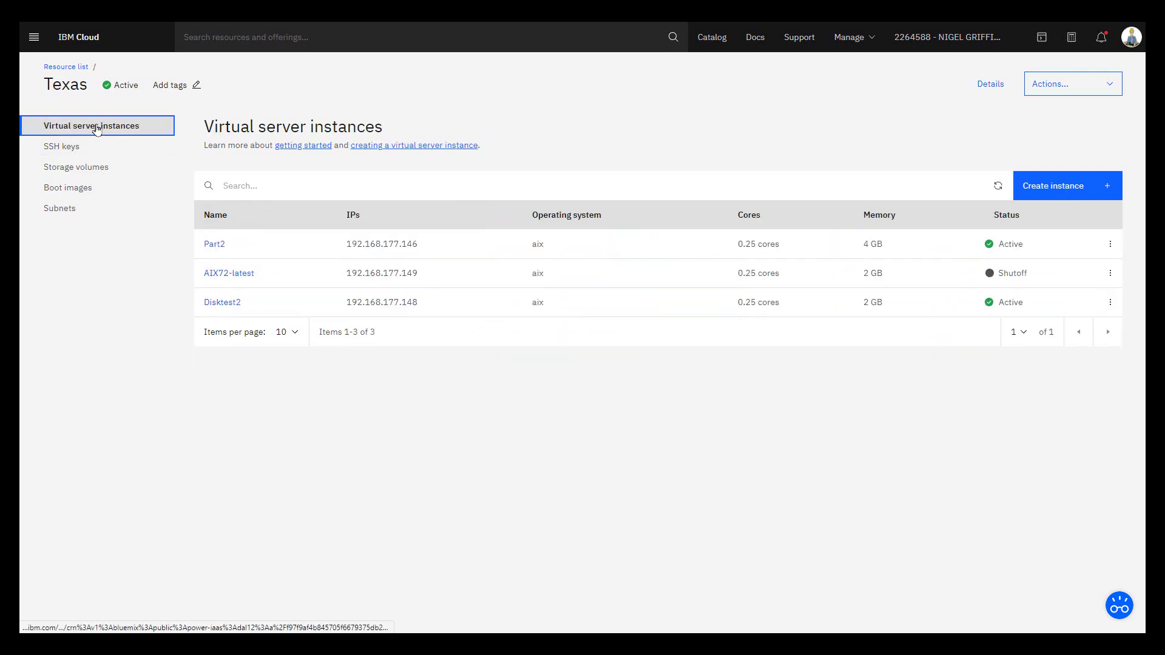
{"action": "left_click", "coordinate": [221, 303]}
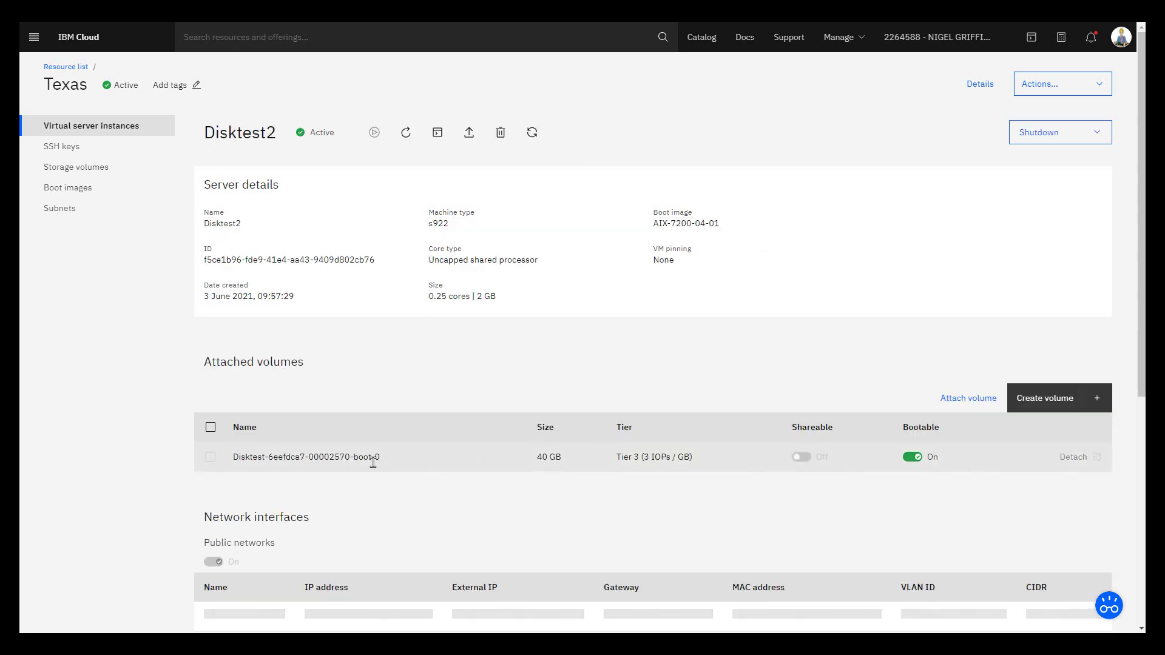
{"action": "left_click", "coordinate": [963, 400]}
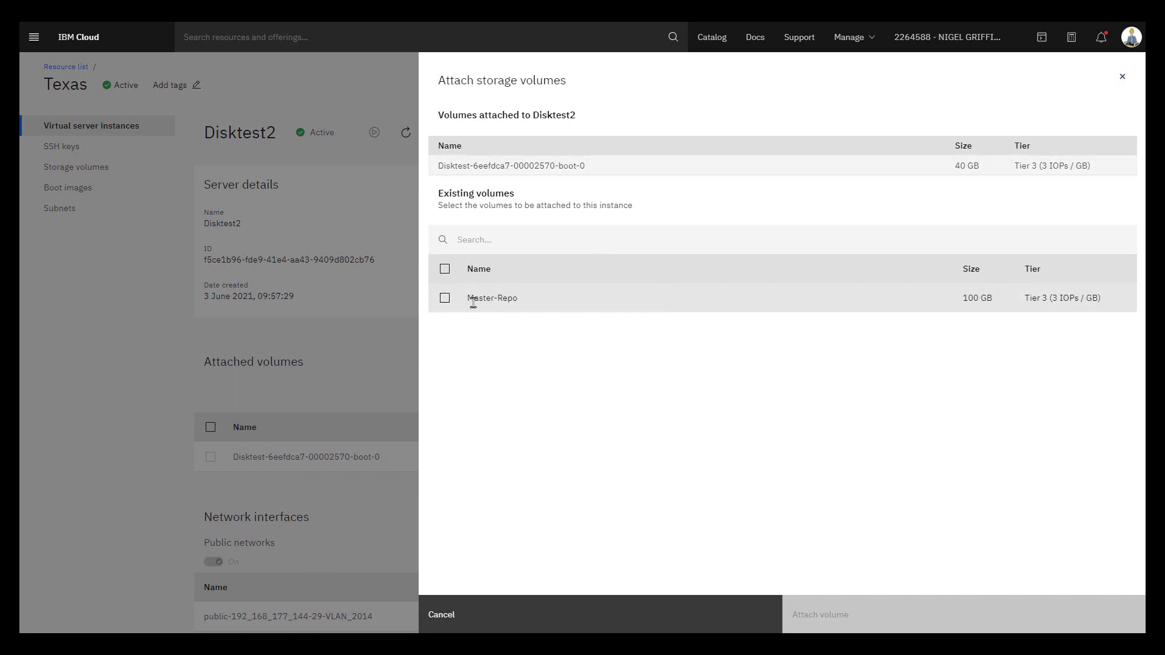
{"action": "left_click", "coordinate": [444, 298]}
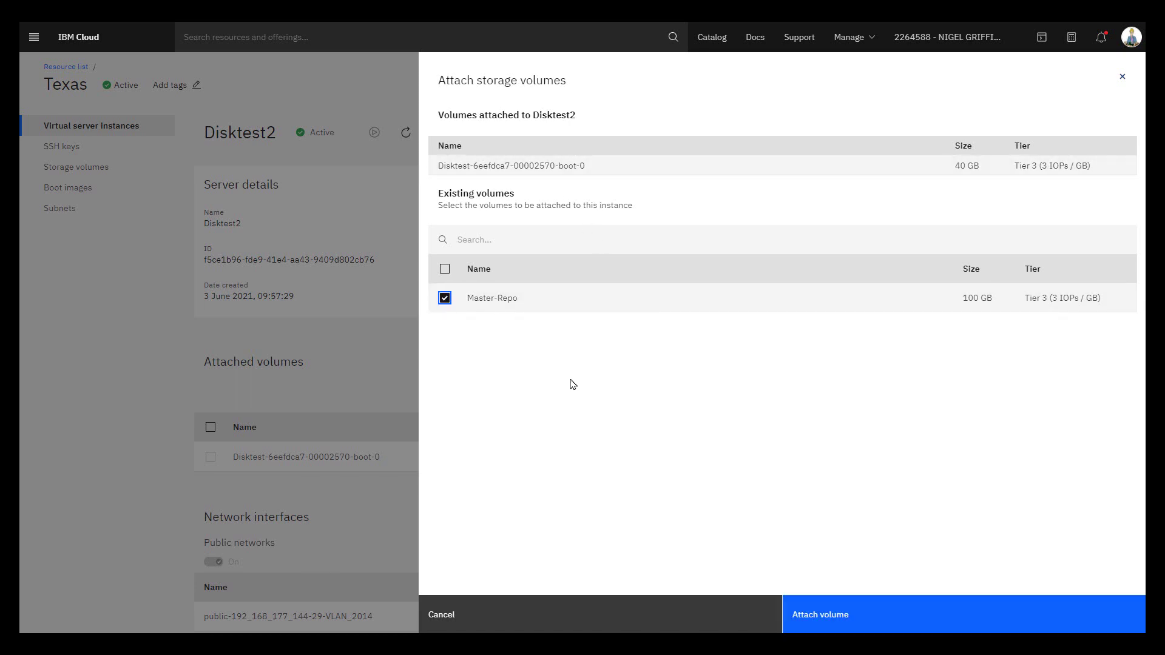
{"action": "left_click", "coordinate": [837, 615]}
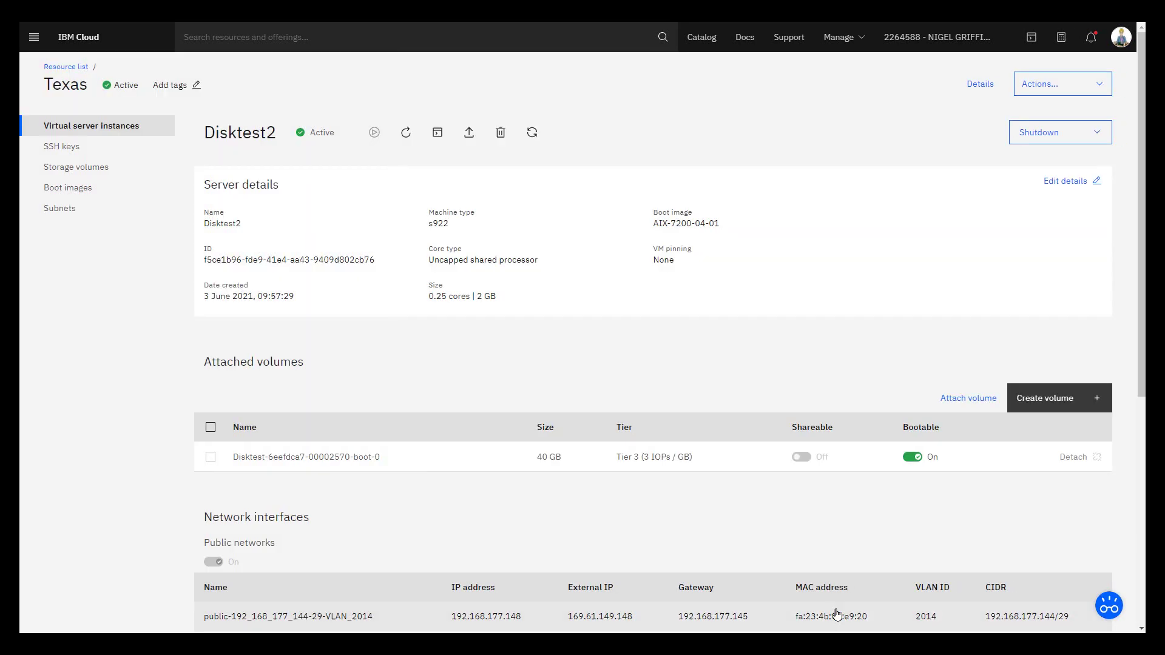